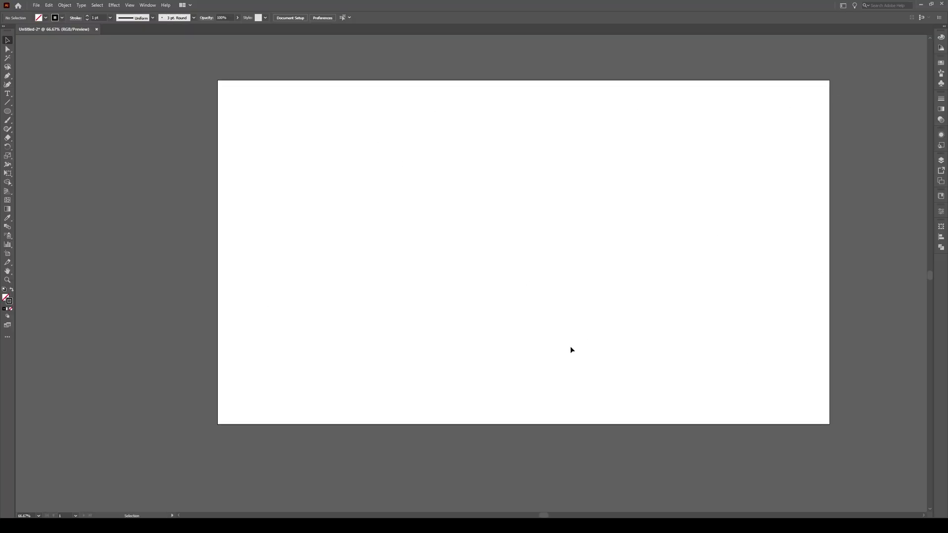
- Draw a 200 pt horizontal line with the Line Segment tool and give it a 20 pt stroke
left_click(7, 102)
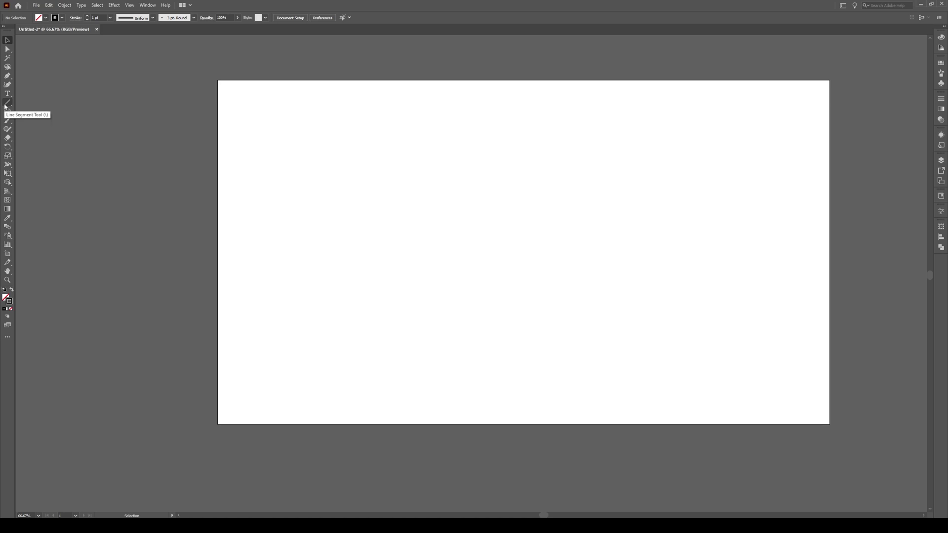
left_click(548, 225)
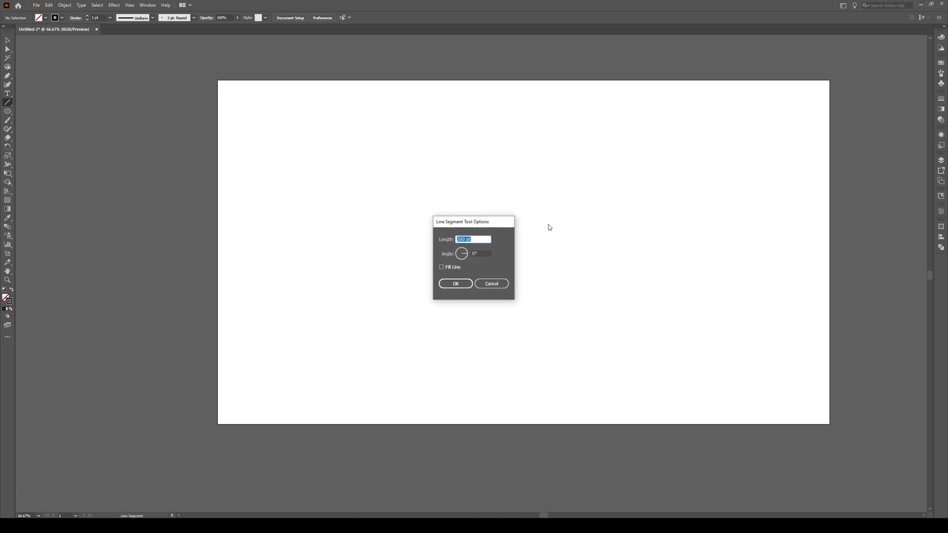
left_click(460, 285)
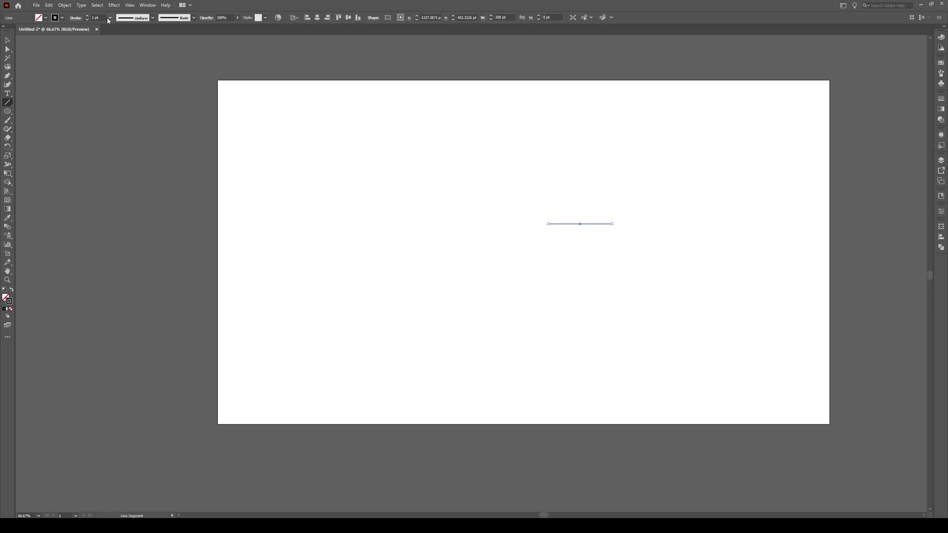
left_click(110, 18)
left_click(125, 163)
- Alt-drag a copy of the line upward and repeat with Ctrl+D to stack seven evenly spaced lines
key("v")
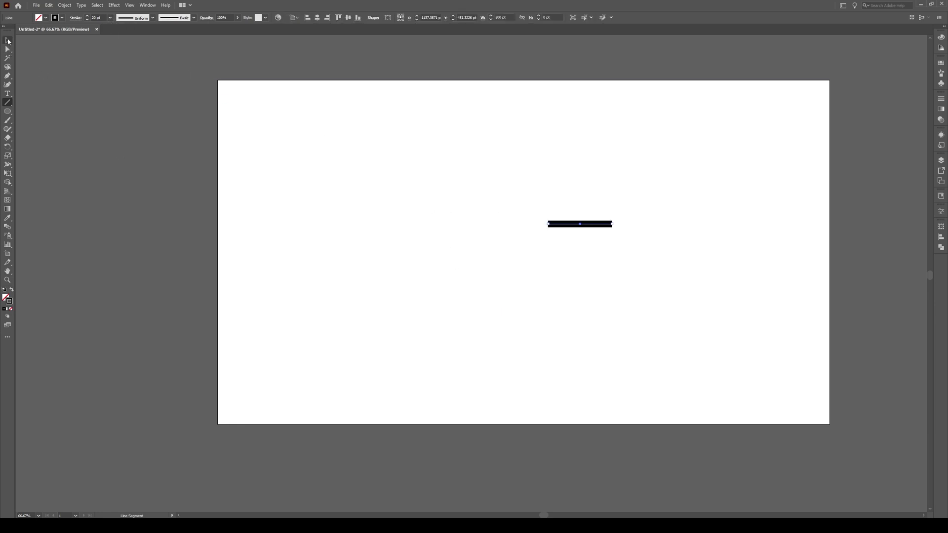
scroll(633, 133, "up", 1)
scroll(589, 153, "up", 1)
scroll(589, 153, "up", 1)
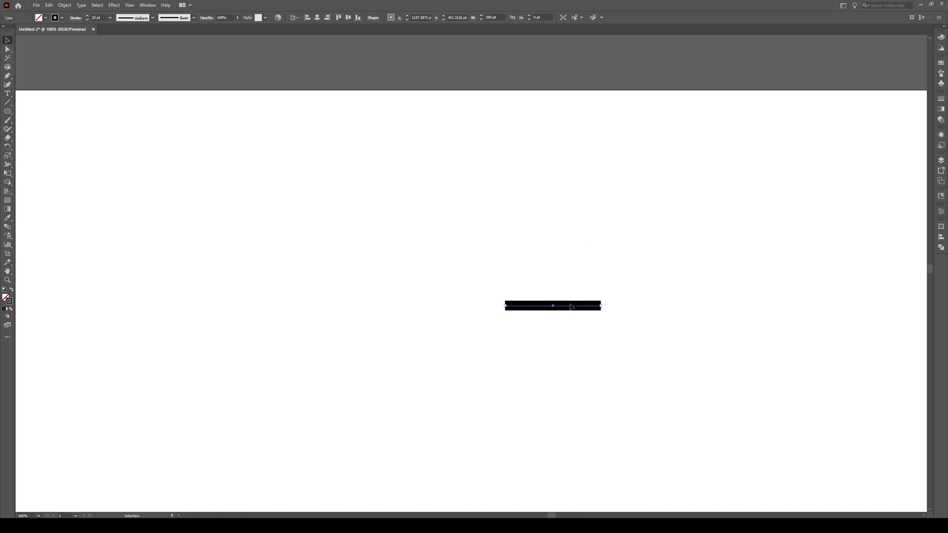
left_click_drag(569, 308, 567, 290)
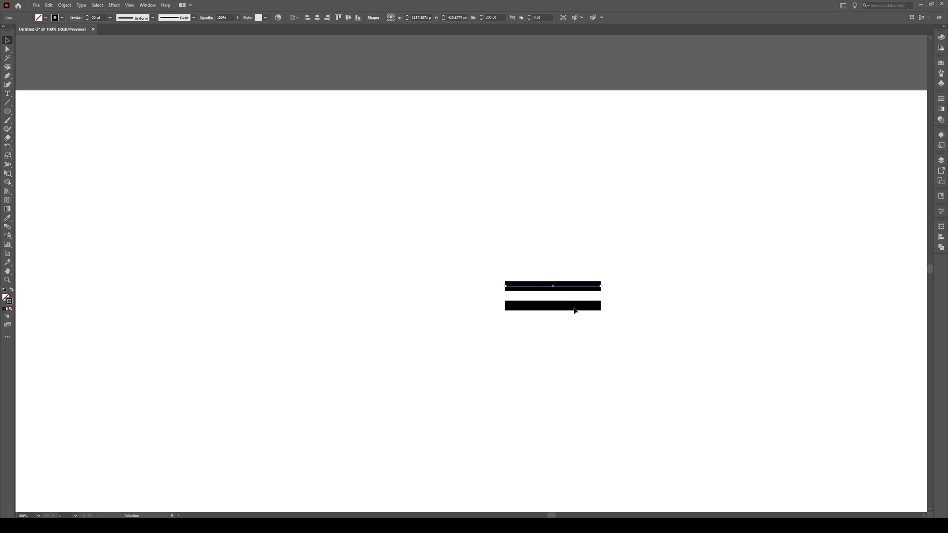
key("ctrl+d")
key("ctrl+d")
key("ctrl+d")
key("ctrl+d")
key("ctrl+d")
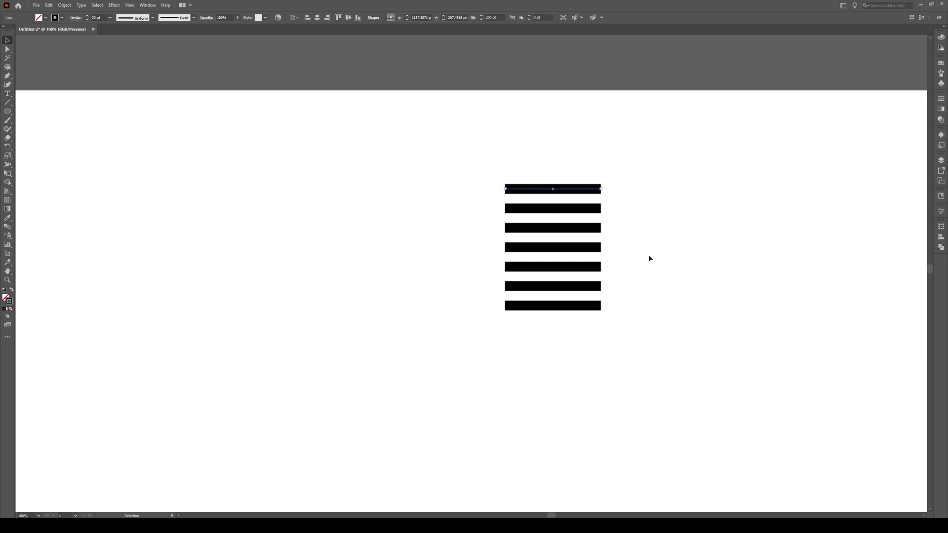
- Duplicate the seven-line stack to the right and drag the copy into the Symbols panel
left_click(557, 235)
scroll(457, 225, "down", 1)
left_click_drag(584, 183, 529, 288)
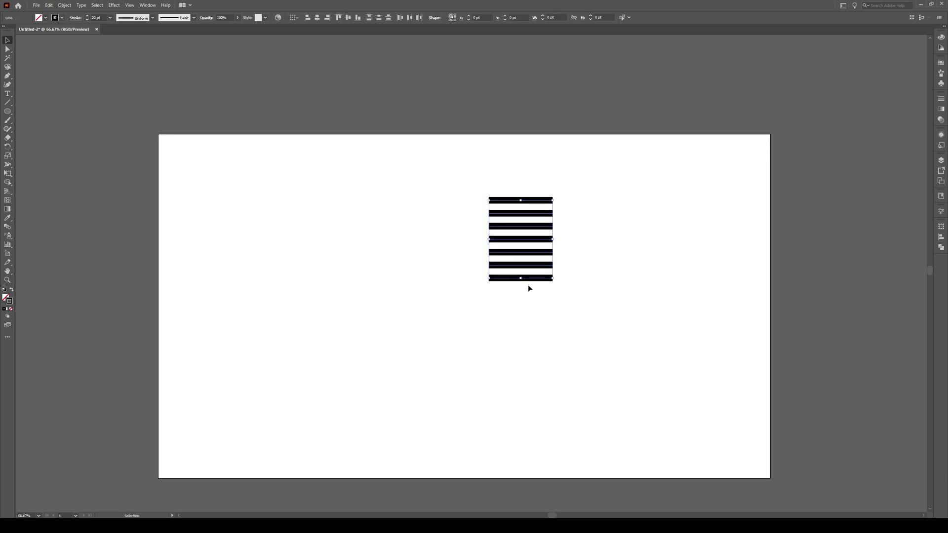
left_click_drag(525, 255, 681, 257)
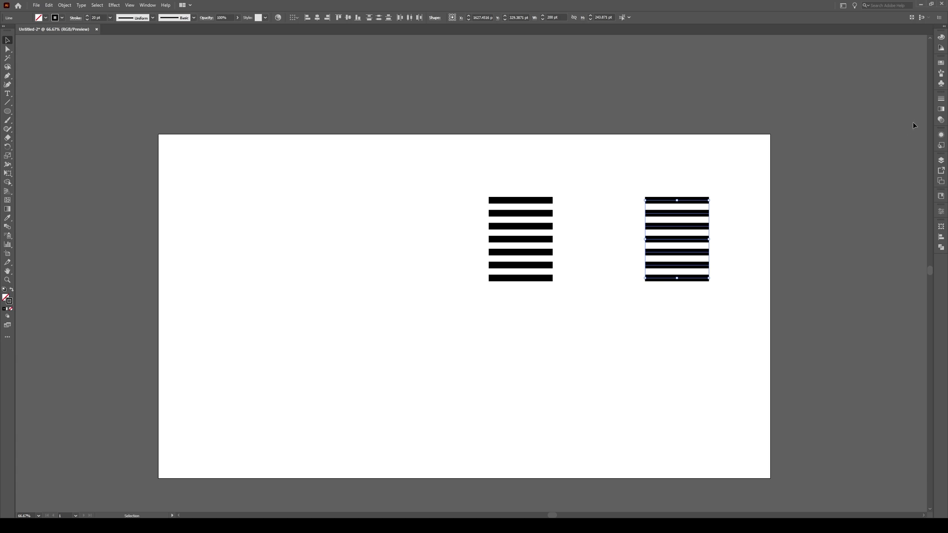
left_click(940, 84)
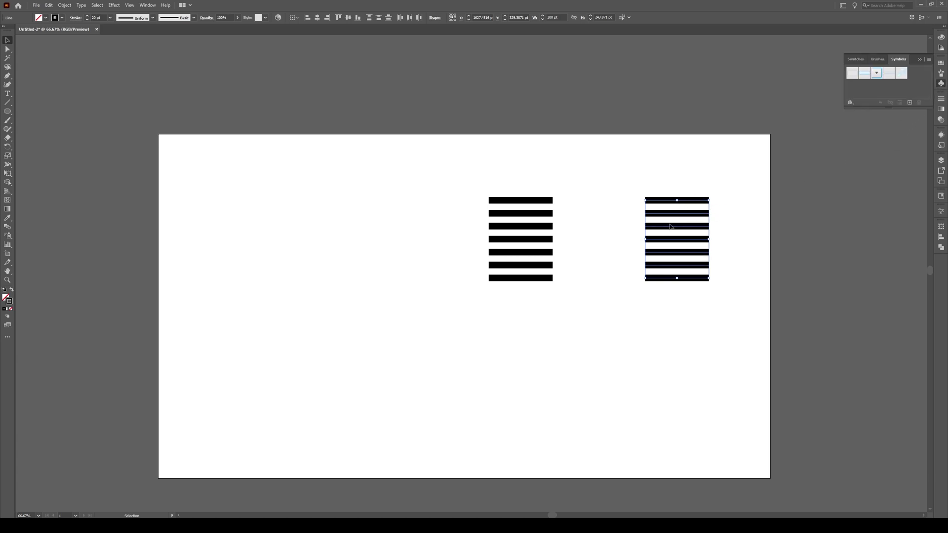
left_click_drag(680, 217, 913, 80)
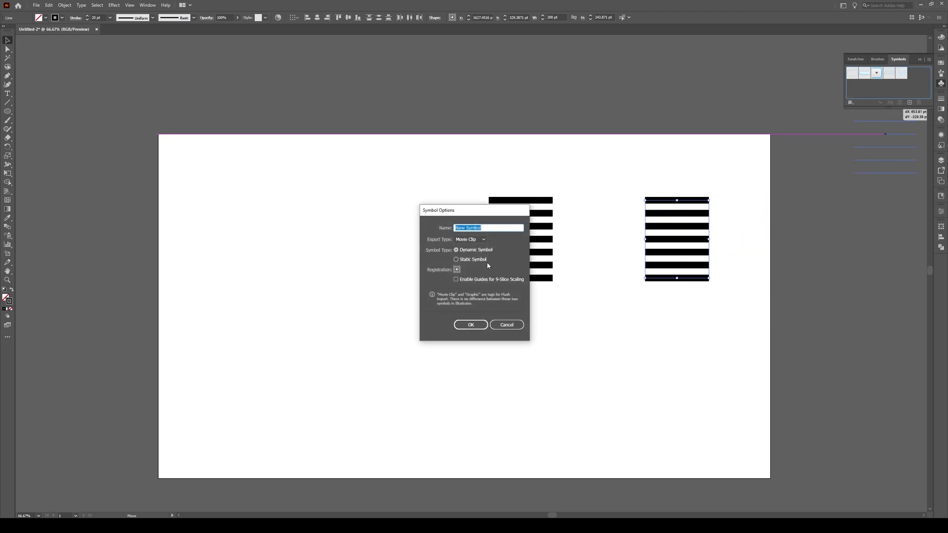
- Confirm the new symbol and draw a 3-sided polygon with a 150 pt radius
left_click(470, 327)
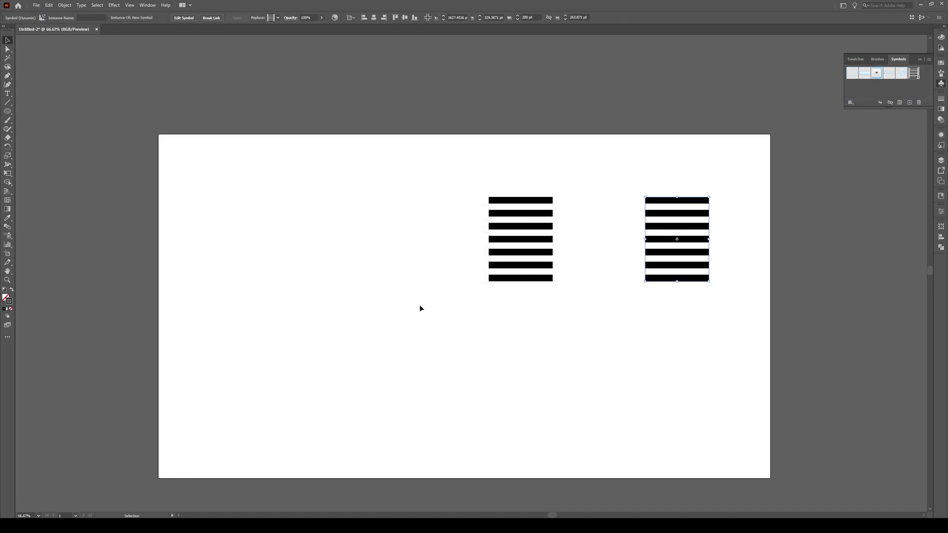
left_click(9, 112)
left_click_drag(8, 112, 39, 141)
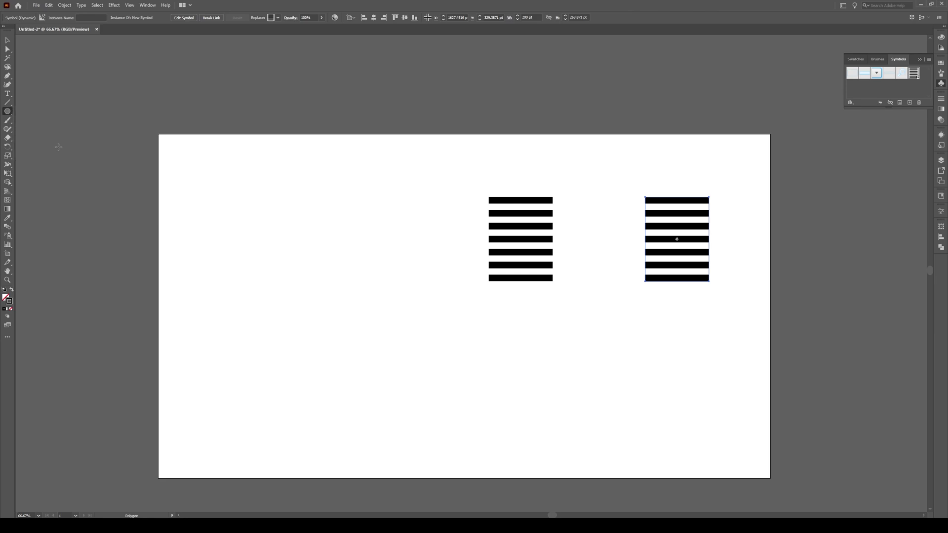
left_click(398, 265)
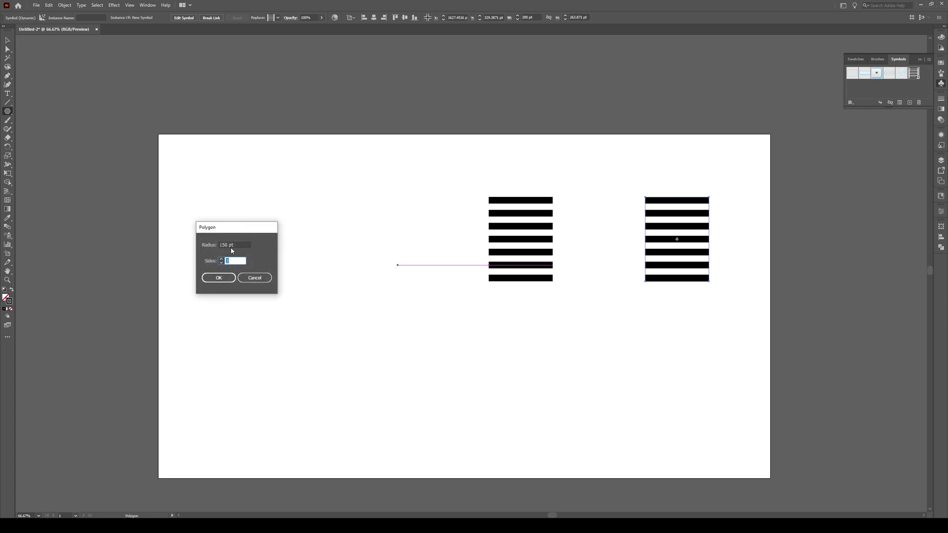
left_click(218, 278)
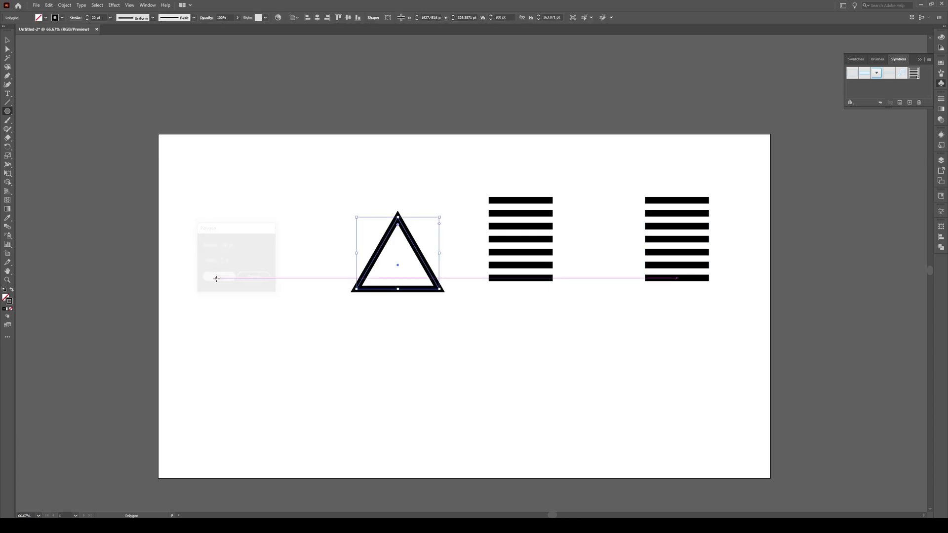
- Give the triangle a solid pink c98d8d fill
key("v")
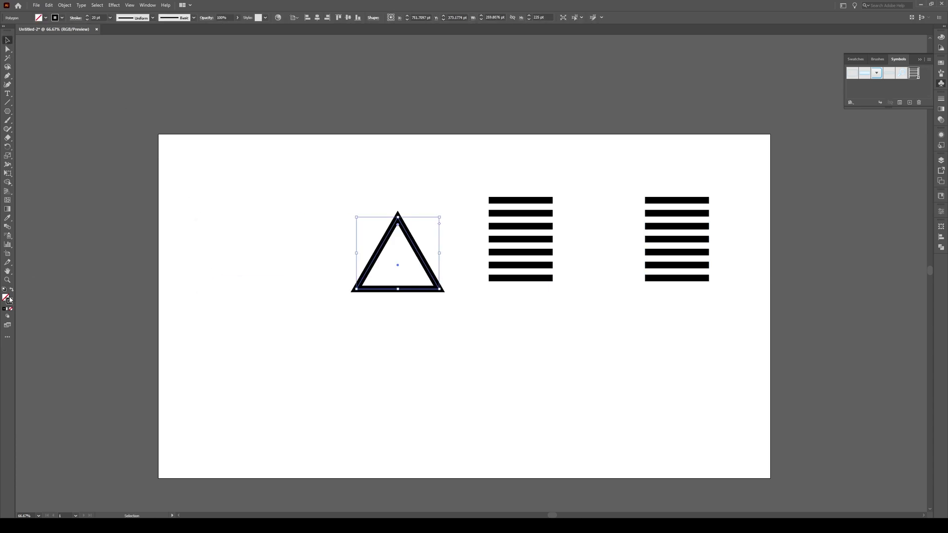
left_click(12, 291)
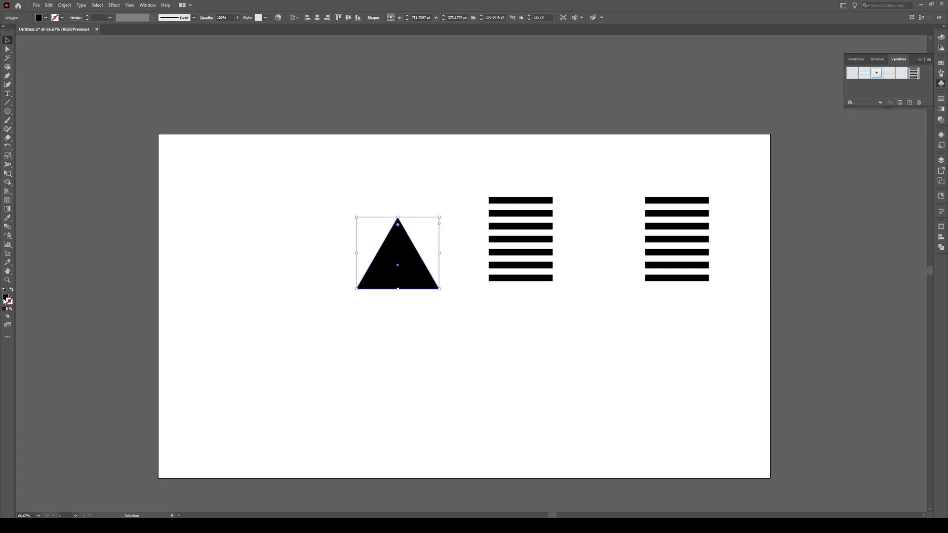
double_click(6, 298)
type("c98d8d")
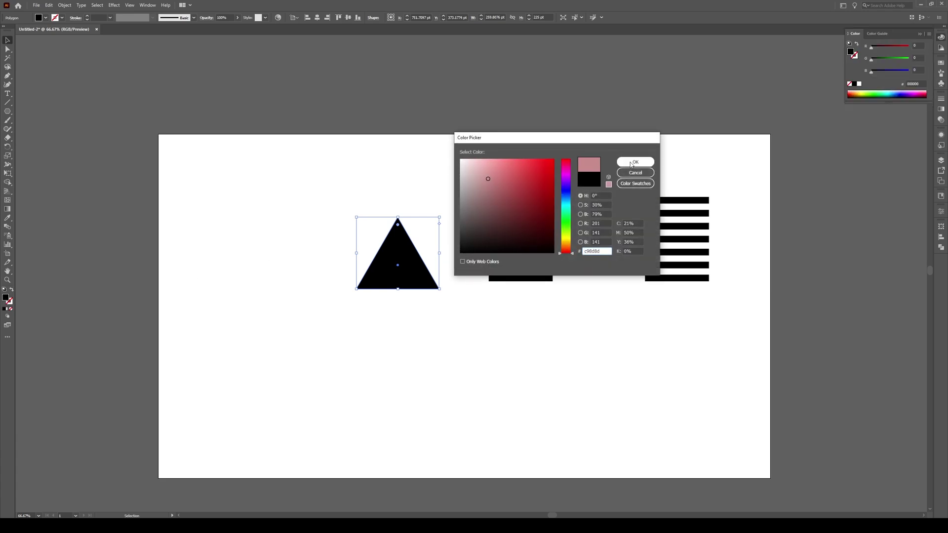
left_click(635, 162)
- Drag the bottom-left anchor directly beneath the apex to form a right triangle
left_click(425, 201)
scroll(389, 258, "up", 2)
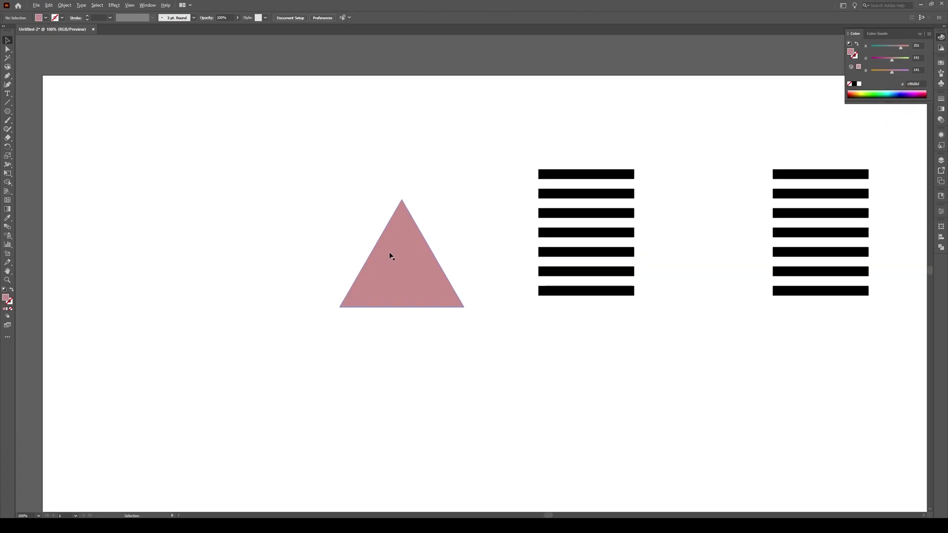
left_click(412, 256)
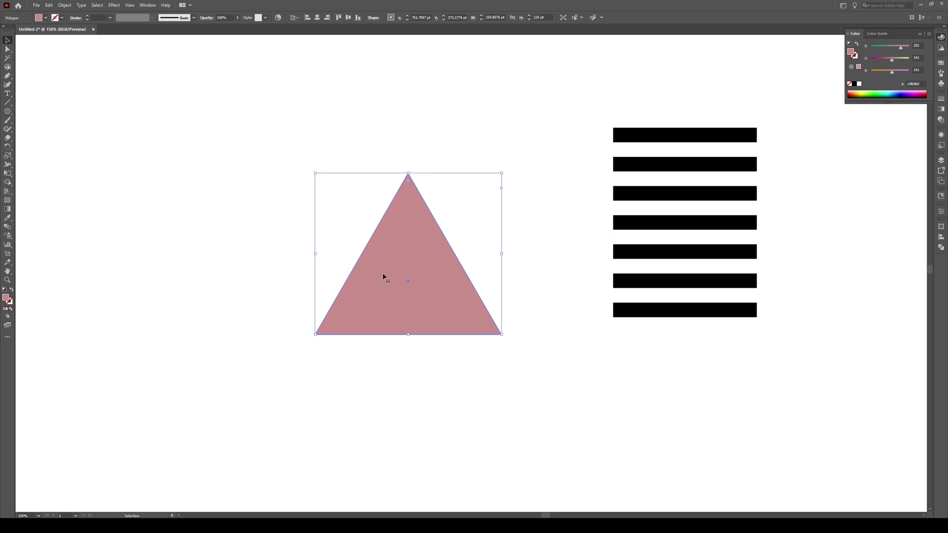
key("a")
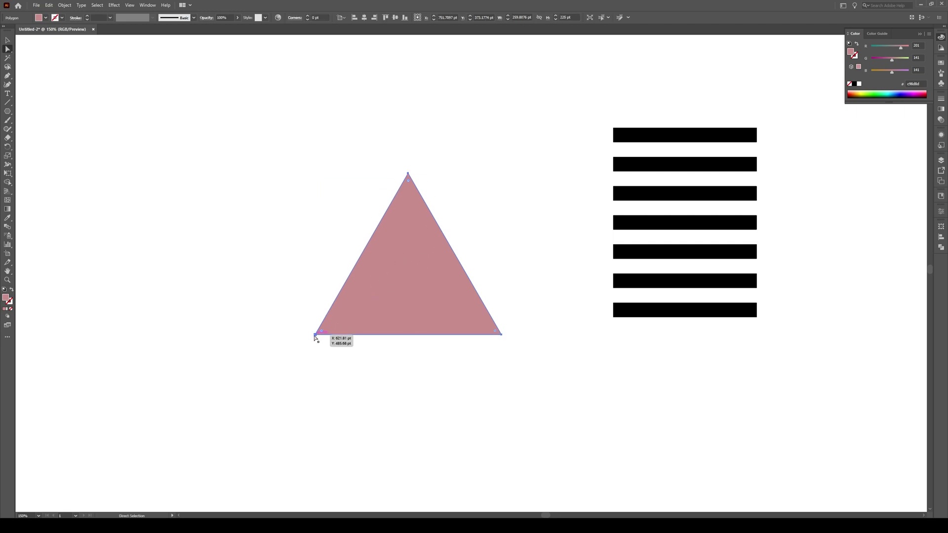
left_click_drag(315, 336, 408, 334)
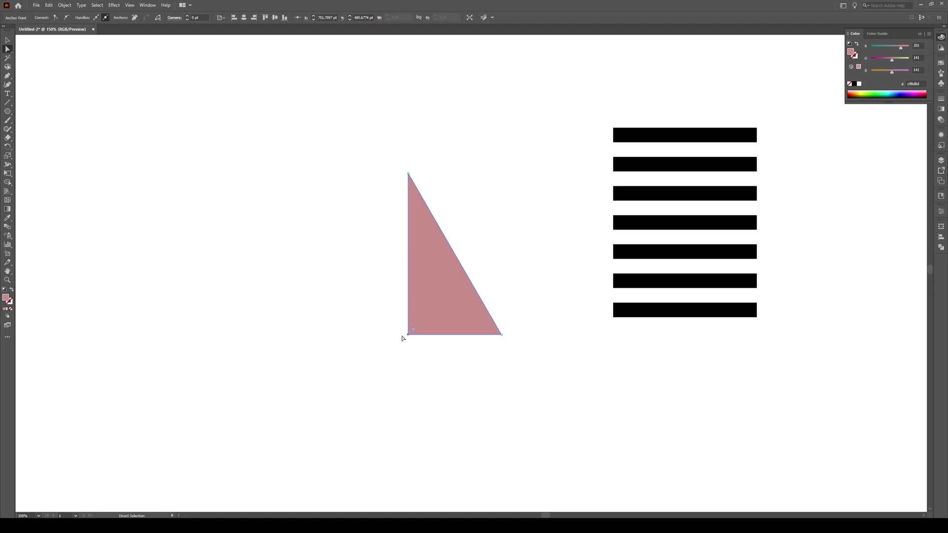
- Apply Effect > 3D > Revolve to the right triangle
key("v")
left_click(541, 215)
scroll(541, 216, "down", 2)
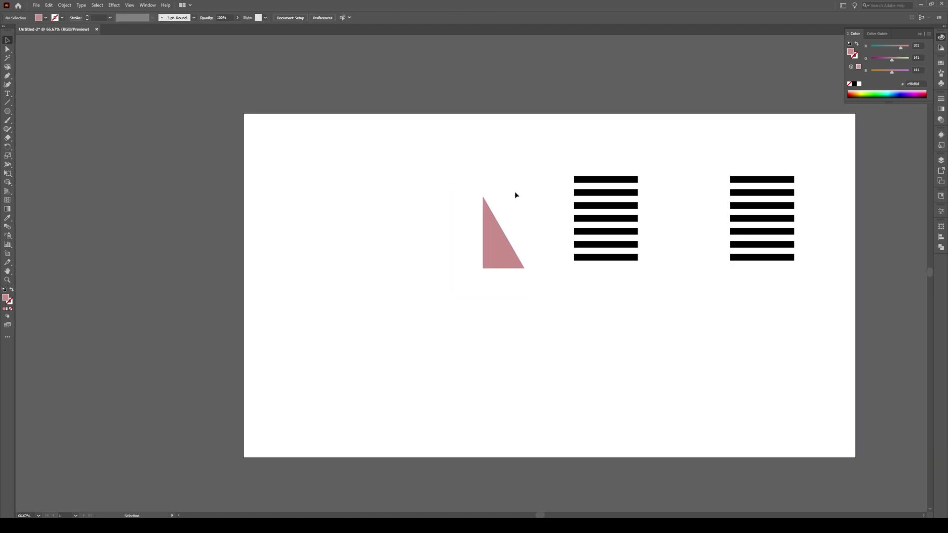
left_click_drag(541, 183, 424, 312)
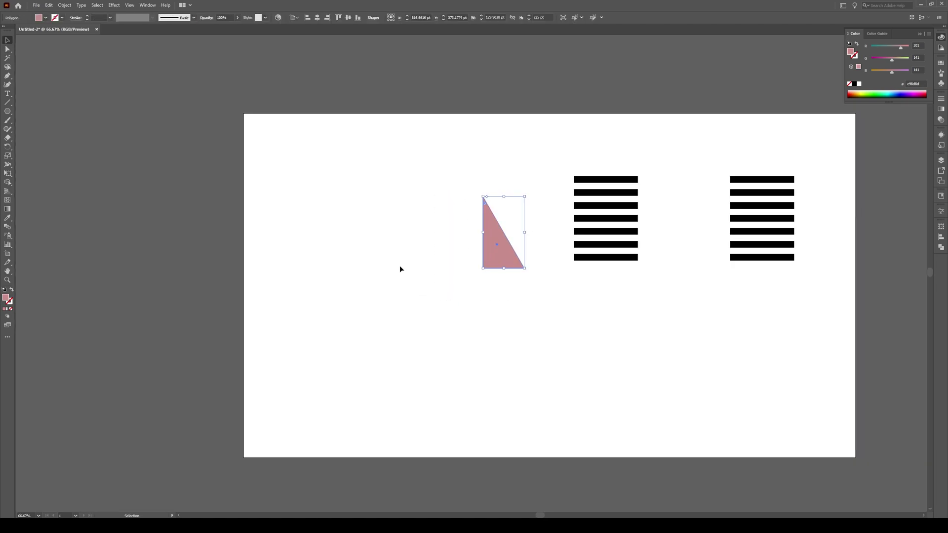
scroll(454, 125, "up", 1)
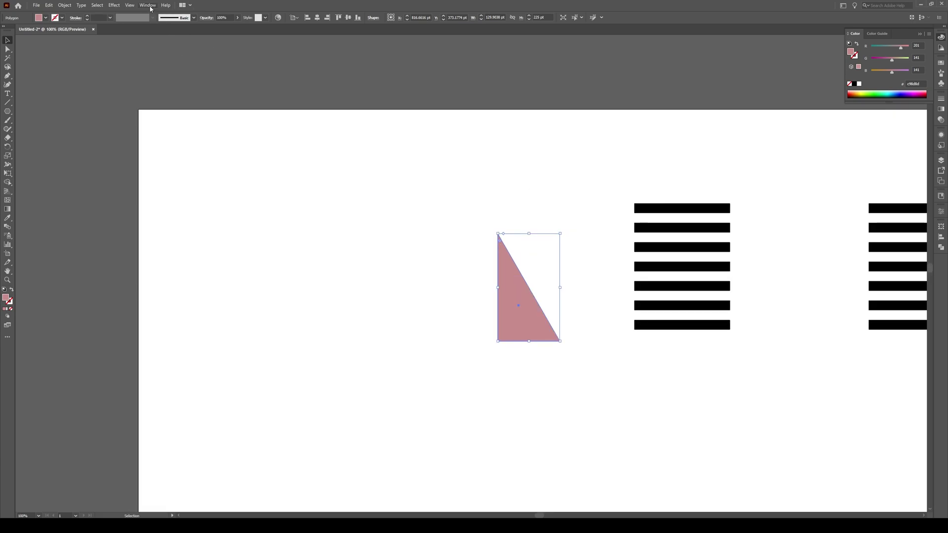
left_click(114, 5)
mouse_move(124, 46)
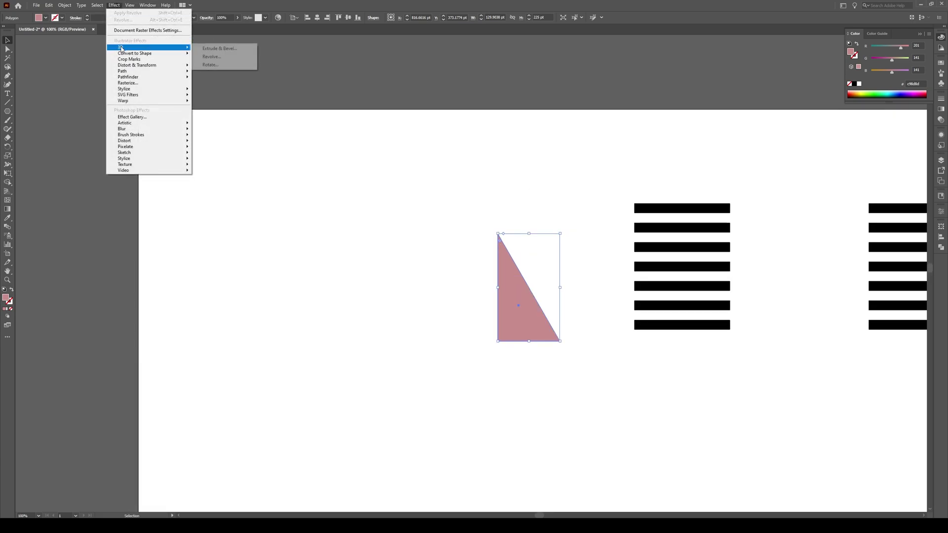
left_click(231, 58)
left_click_drag(521, 240, 673, 204)
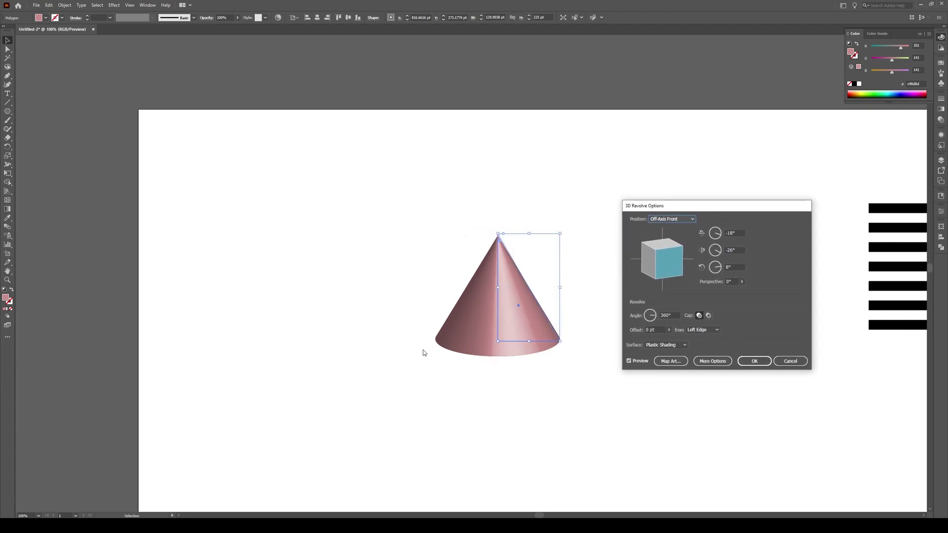
- Set the revolve rotation to X -21°, Y 0°, Z 0°
double_click(739, 251)
type("0")
key("Tab")
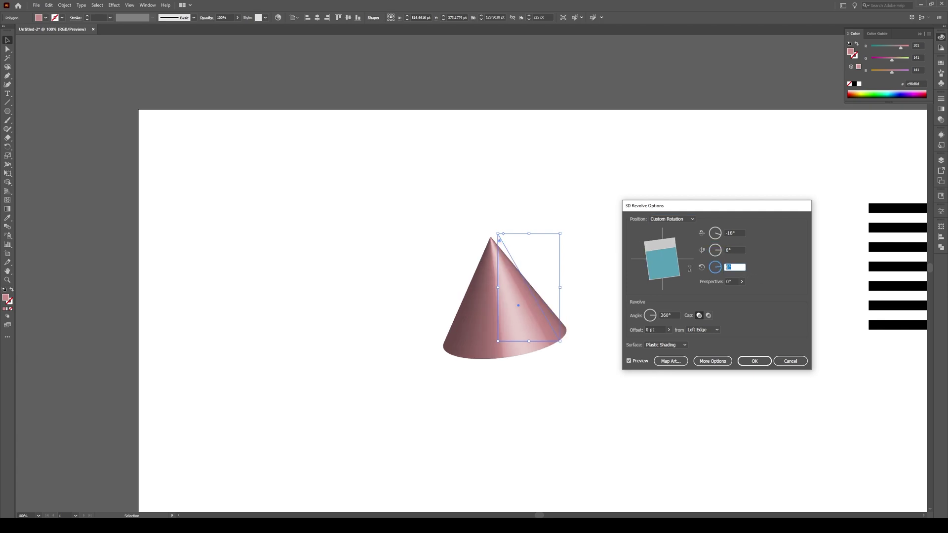
type("0")
left_click(736, 251)
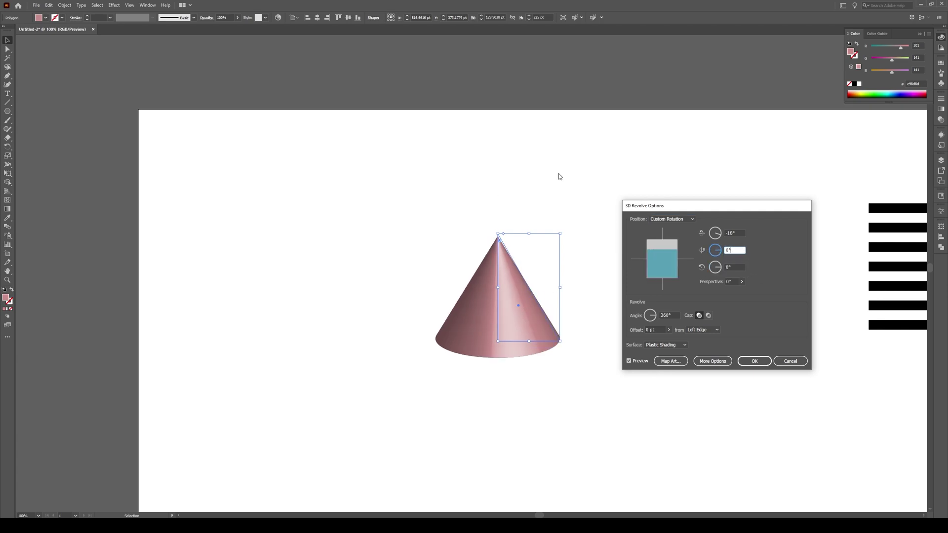
double_click(741, 233)
type("-")
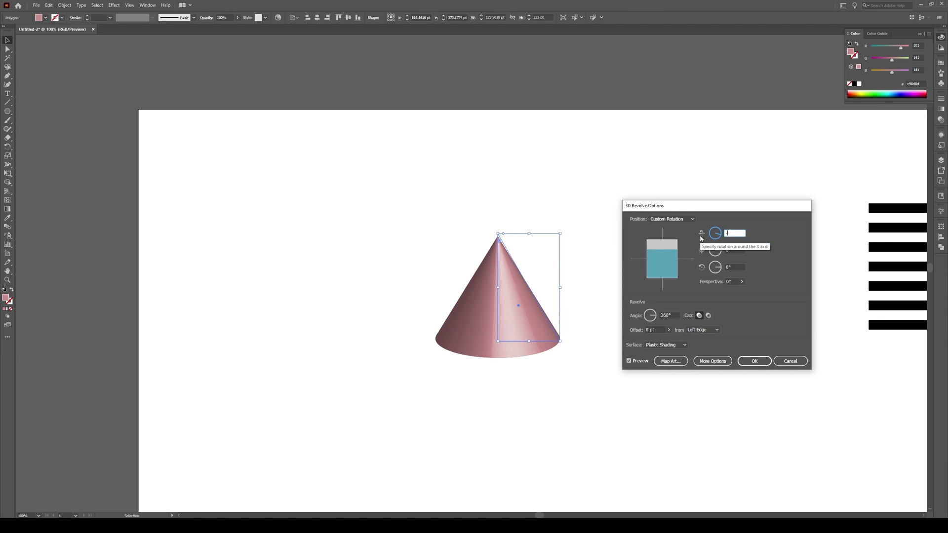
type("21")
left_click(735, 250)
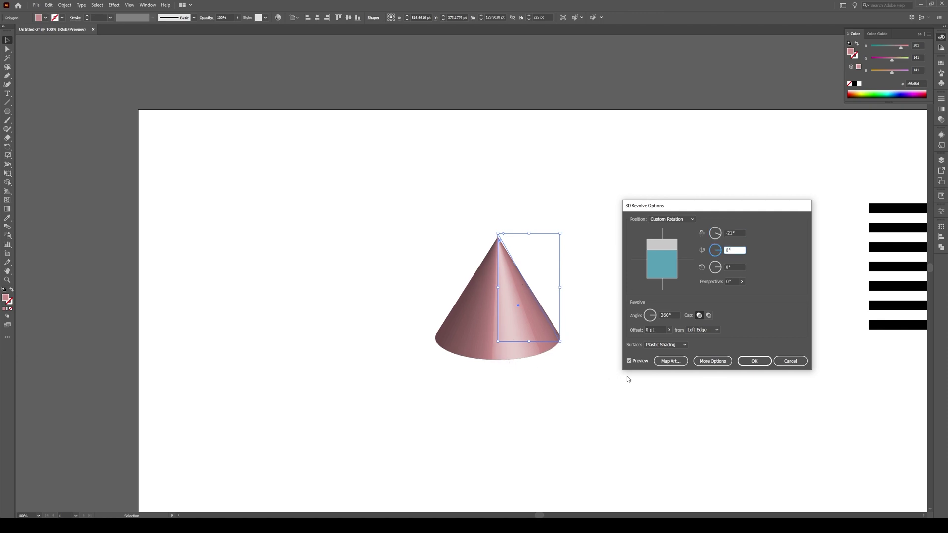
- Map New Symbol onto the cone with Scale to Fit and Invisible Geometry enabled
left_click(674, 361)
left_click(524, 253)
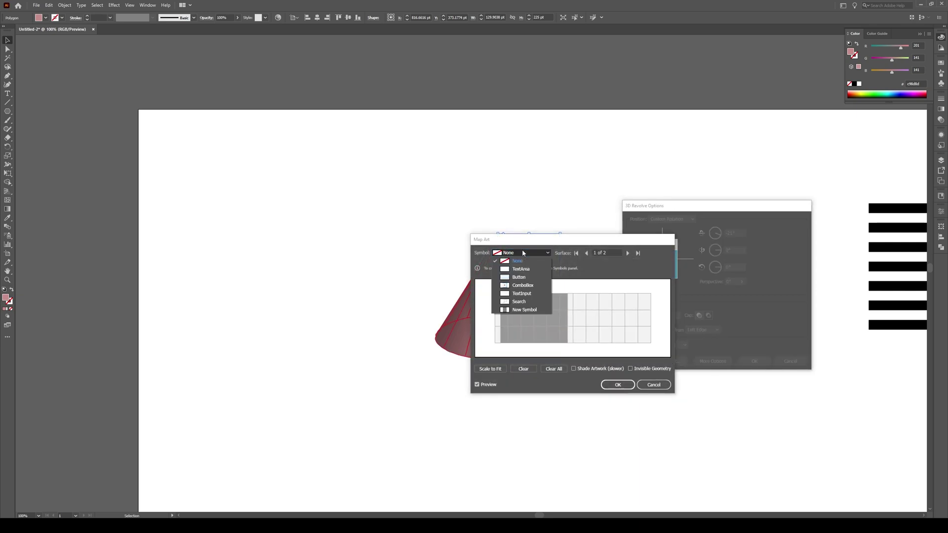
left_click(524, 309)
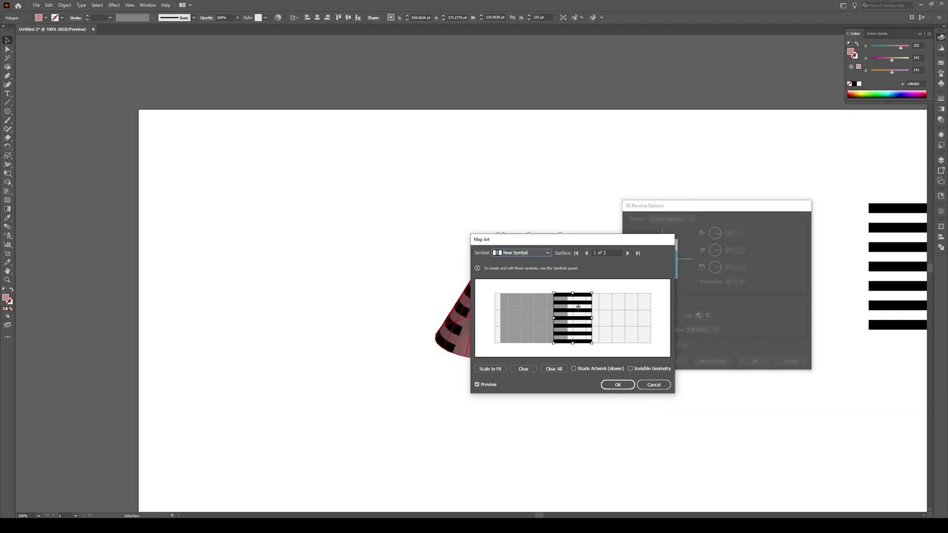
left_click_drag(568, 242, 676, 238)
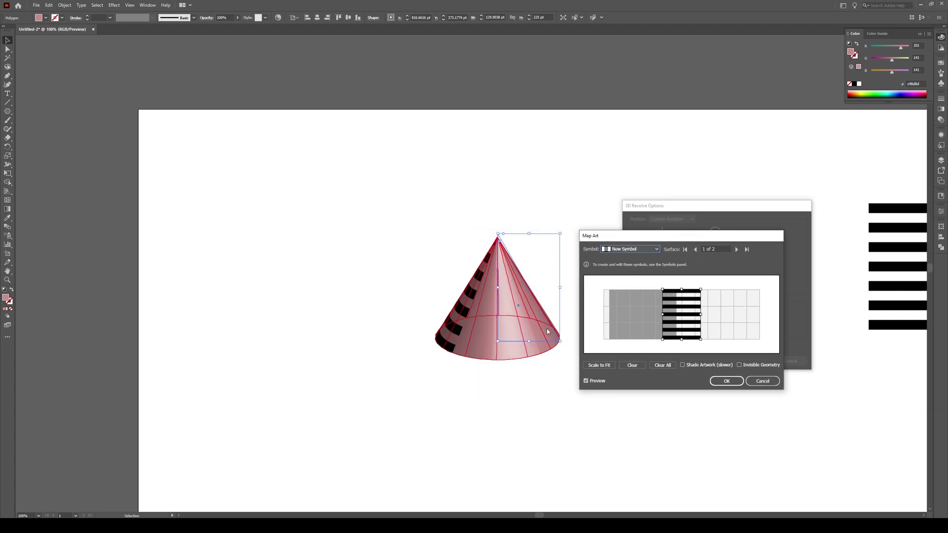
left_click(599, 366)
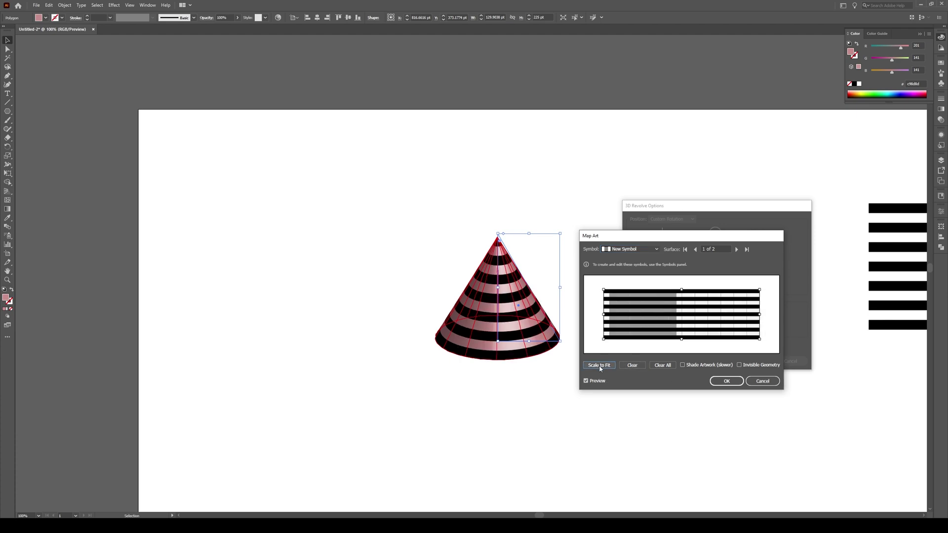
left_click(739, 365)
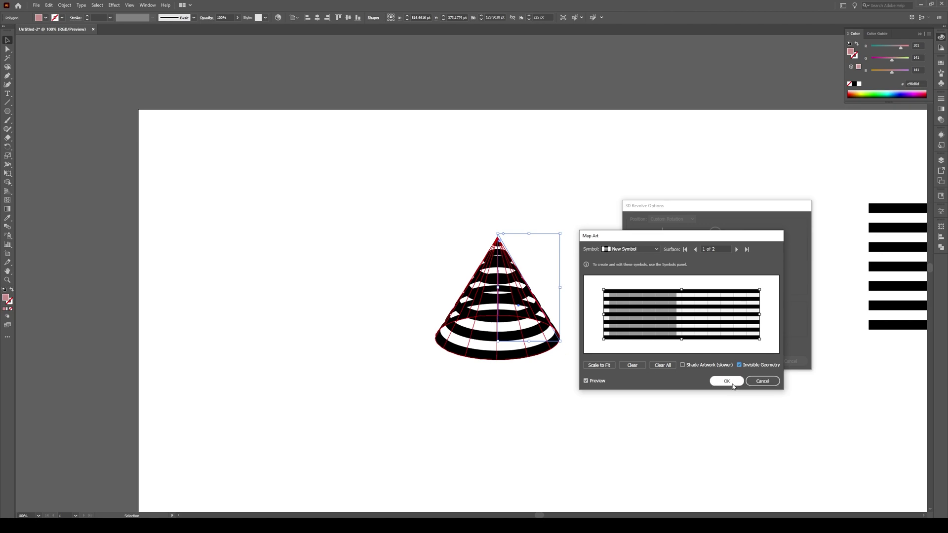
left_click(726, 381)
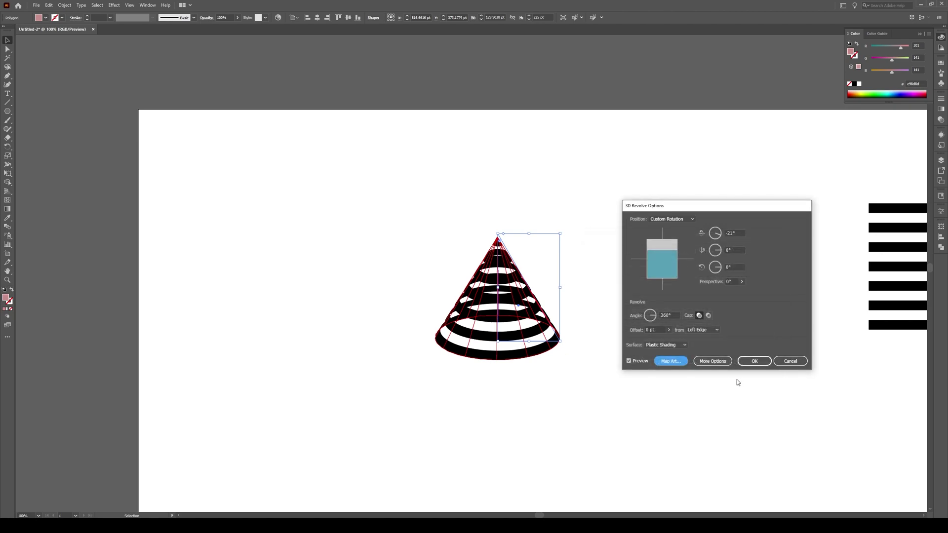
- Confirm the 3D Revolve and expand the cone's appearance into editable shapes
left_click(754, 361)
left_click(616, 385)
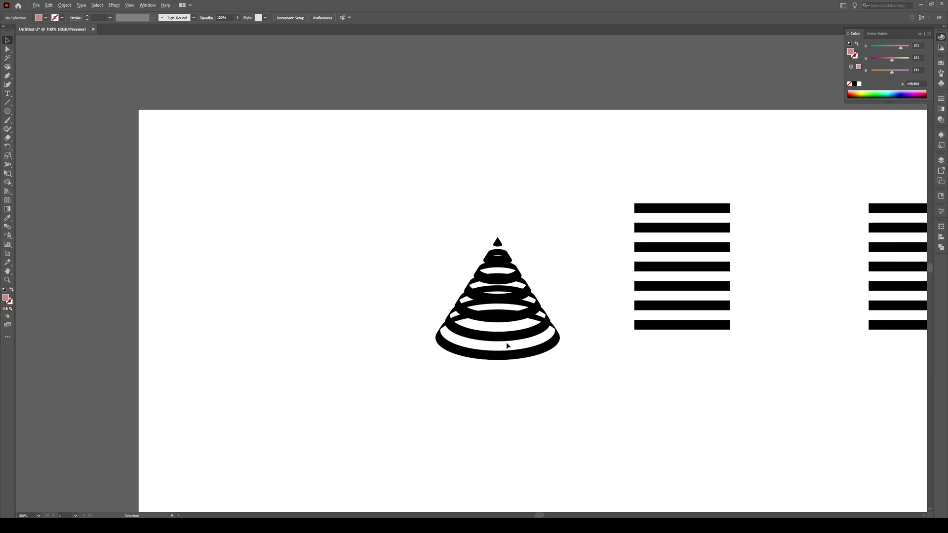
scroll(499, 336, "up", 1)
left_click(493, 298)
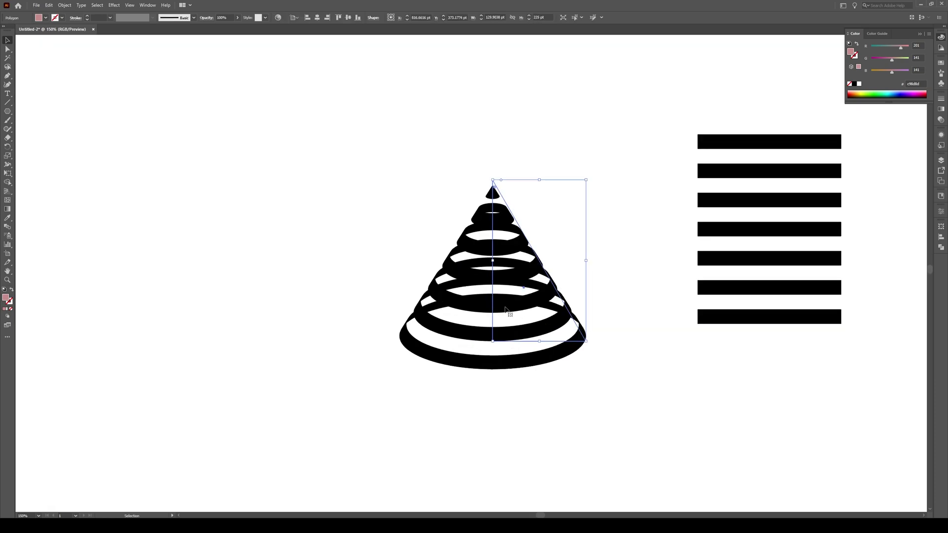
left_click(64, 4)
left_click(88, 100)
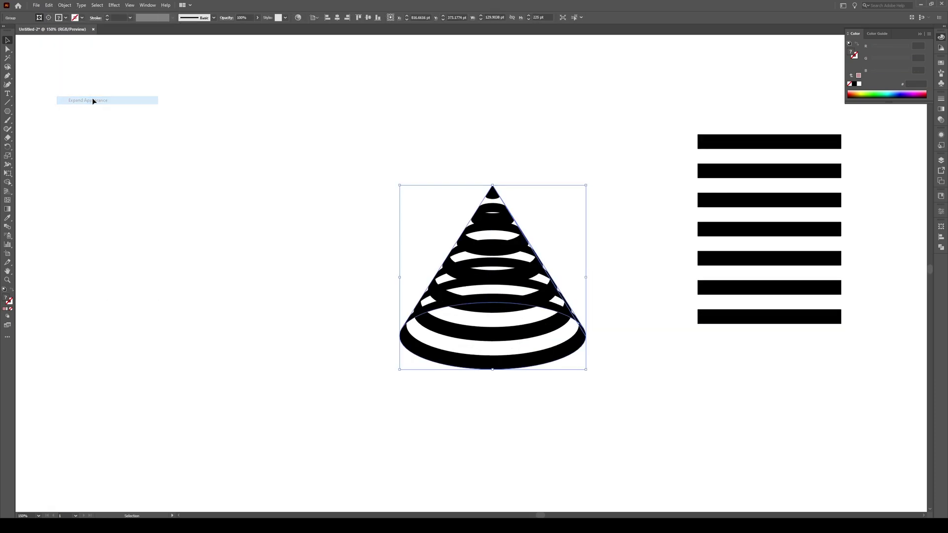
- Ungroup the expanded cone twice and clear the selection
scroll(501, 288, "up", 1)
right_click(490, 281)
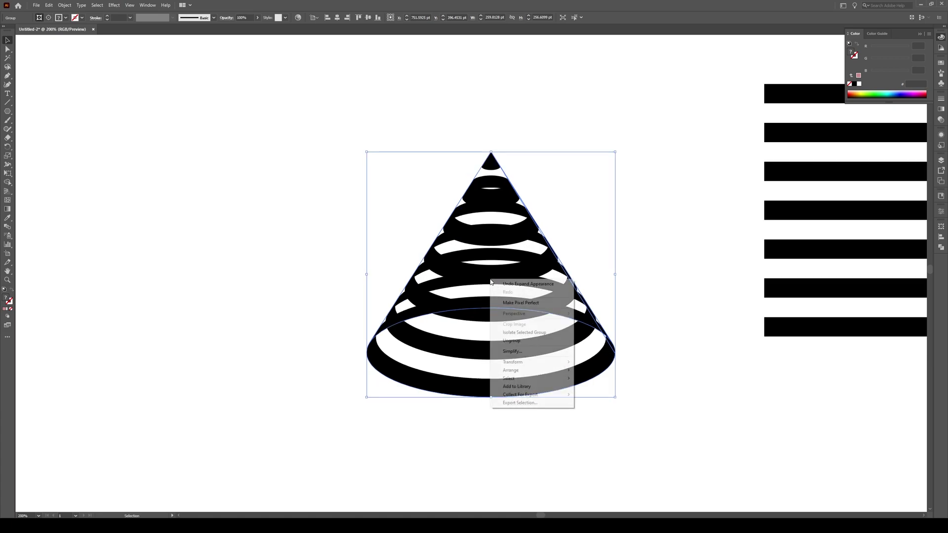
left_click(515, 341)
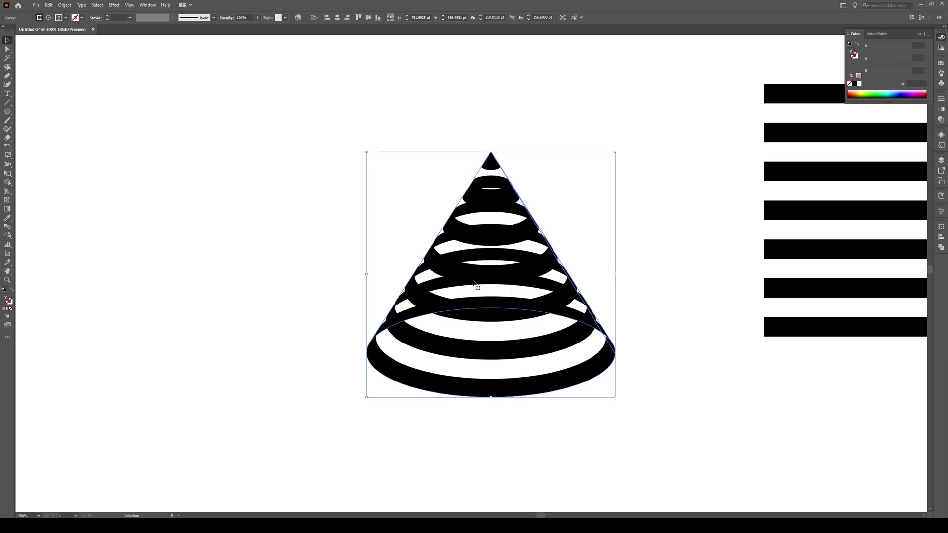
right_click(474, 282)
left_click(498, 347)
left_click(649, 269)
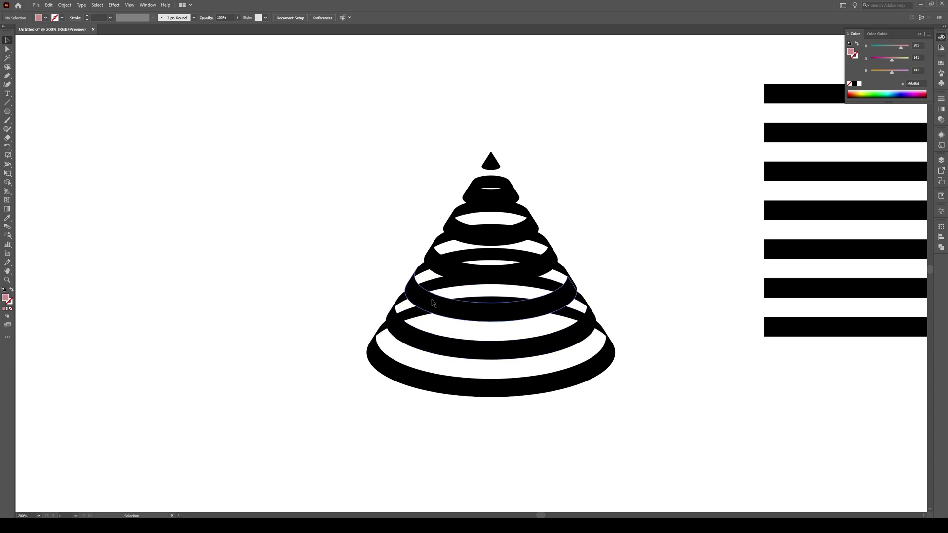
left_click(413, 319)
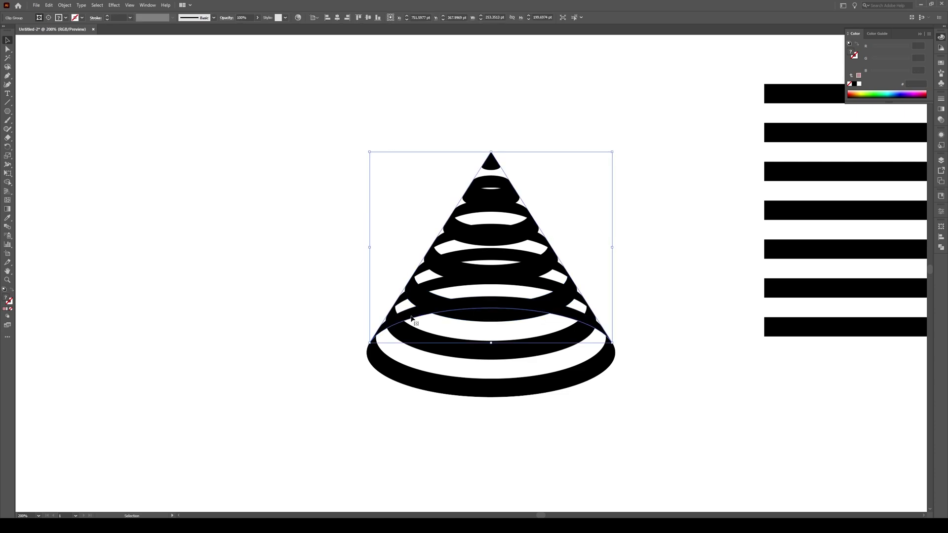
key("ctrl+z")
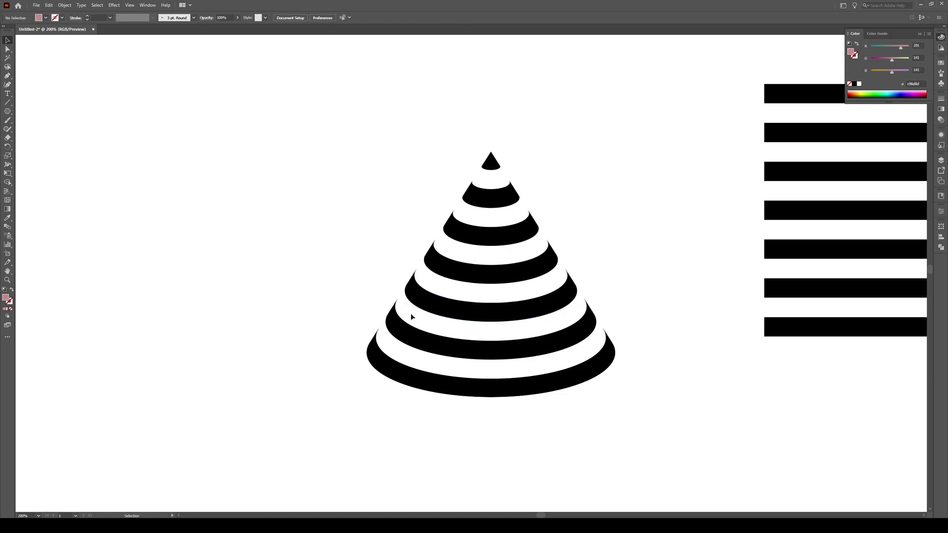
scroll(634, 234, "down", 3)
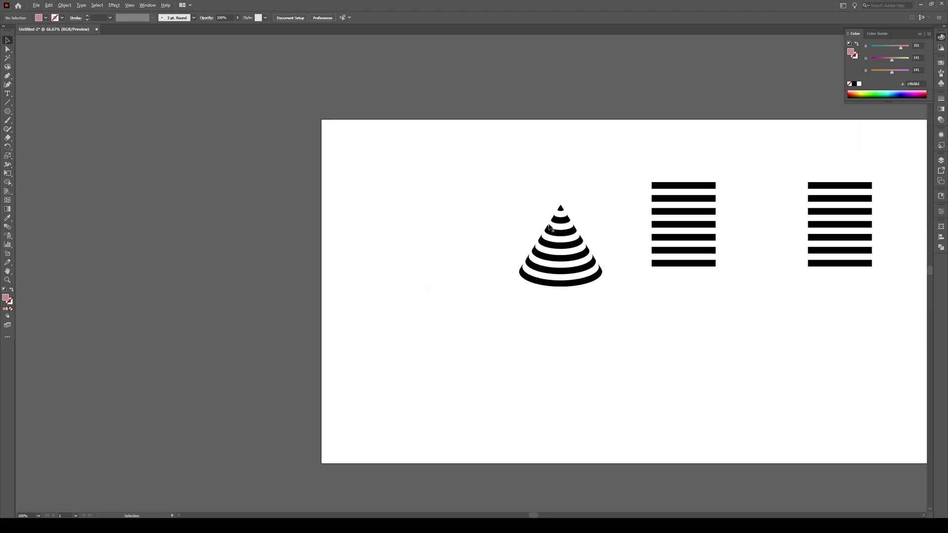
- Collapse the Color panel and draw a 3-sided polygon with a 150 pt radius
scroll(655, 225, "right", 3)
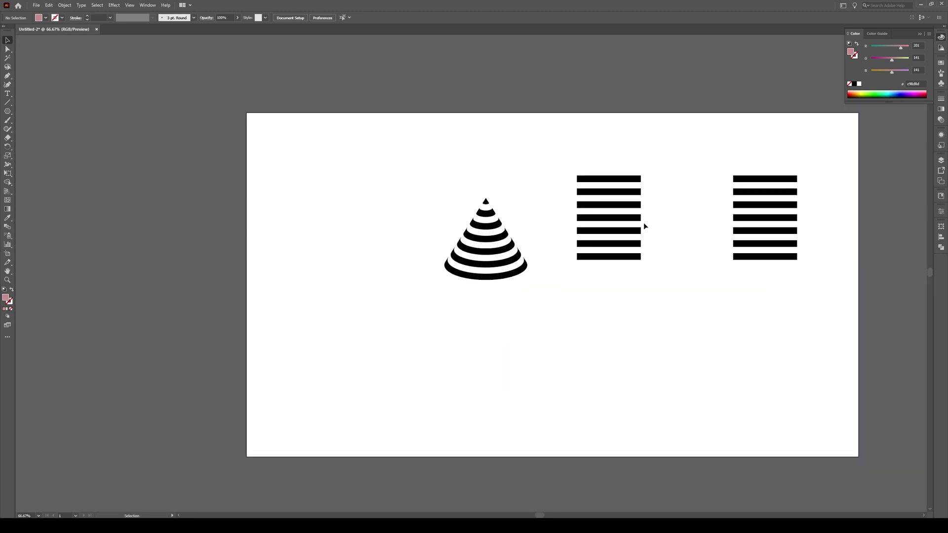
left_click(919, 34)
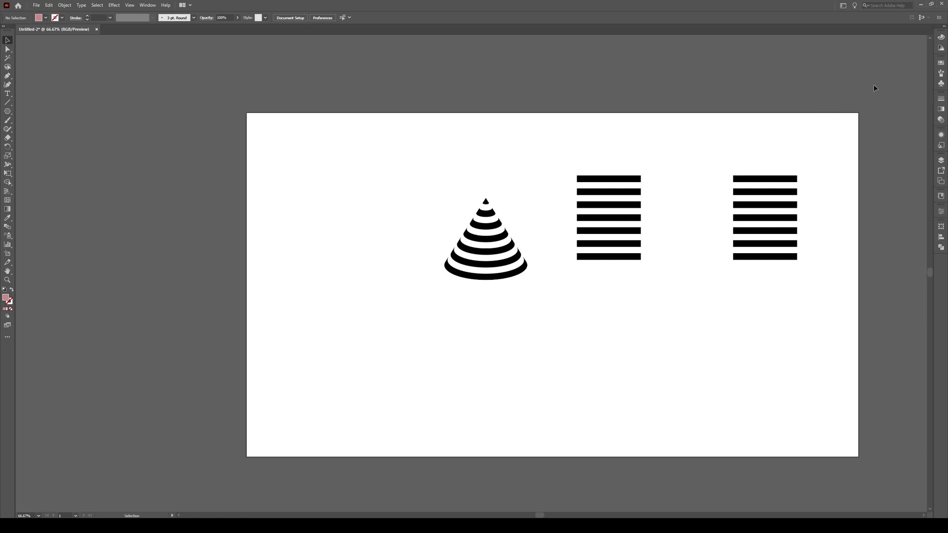
left_click(7, 112)
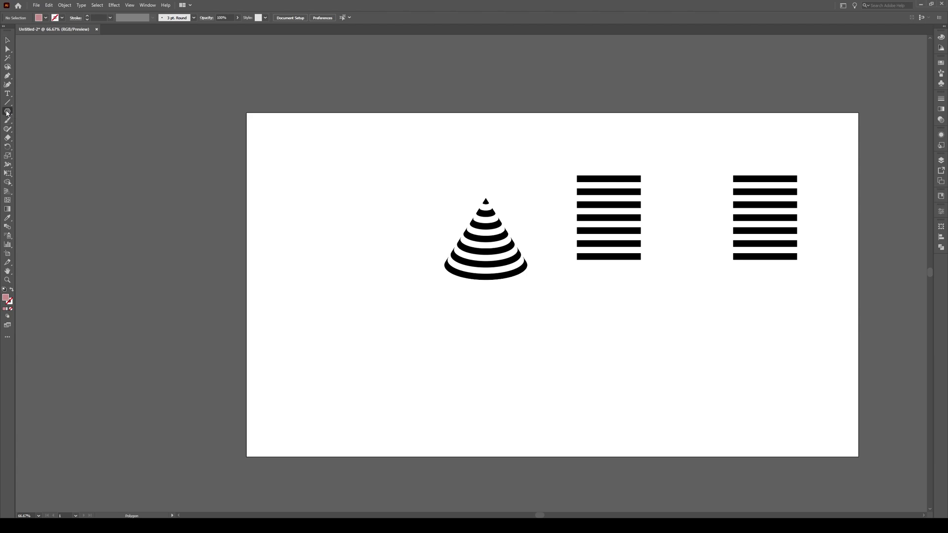
left_click(561, 333)
left_click_drag(228, 261, 249, 261)
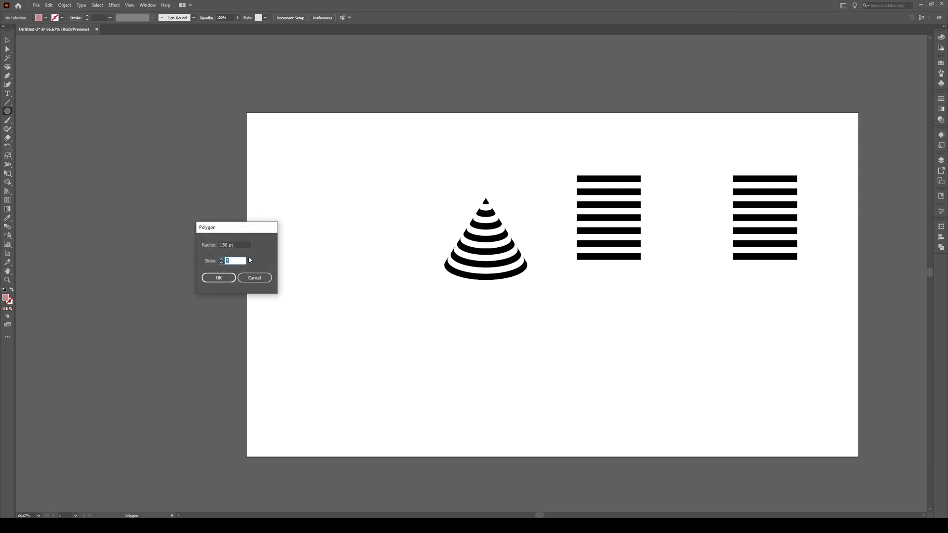
left_click(220, 277)
- Narrow the triangle by its side handle and place it beneath the left stripe stack
left_click(7, 41)
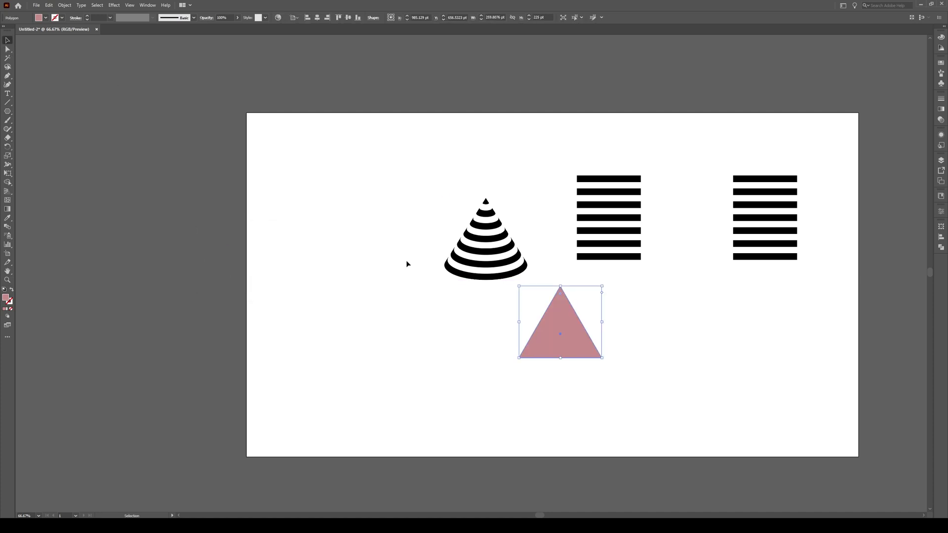
scroll(587, 353, "up", 4)
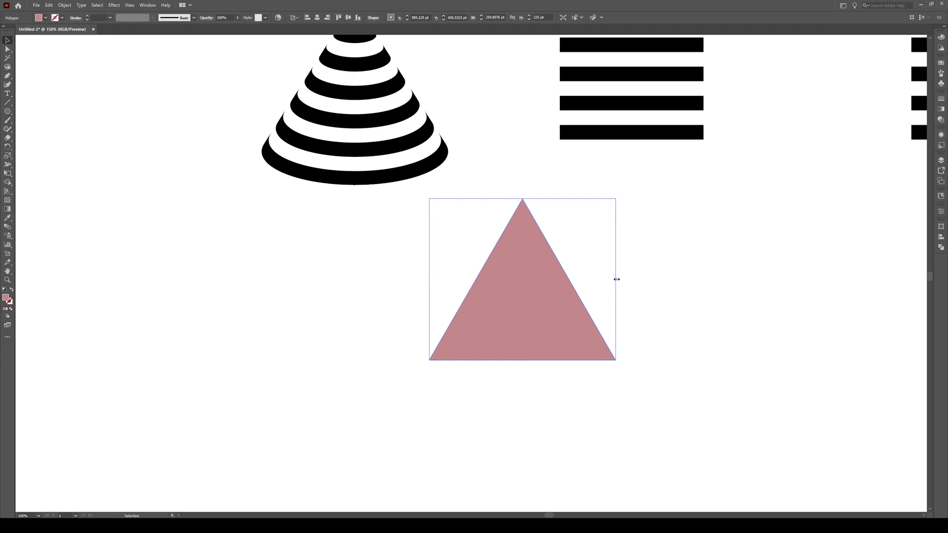
left_click_drag(616, 280, 543, 281)
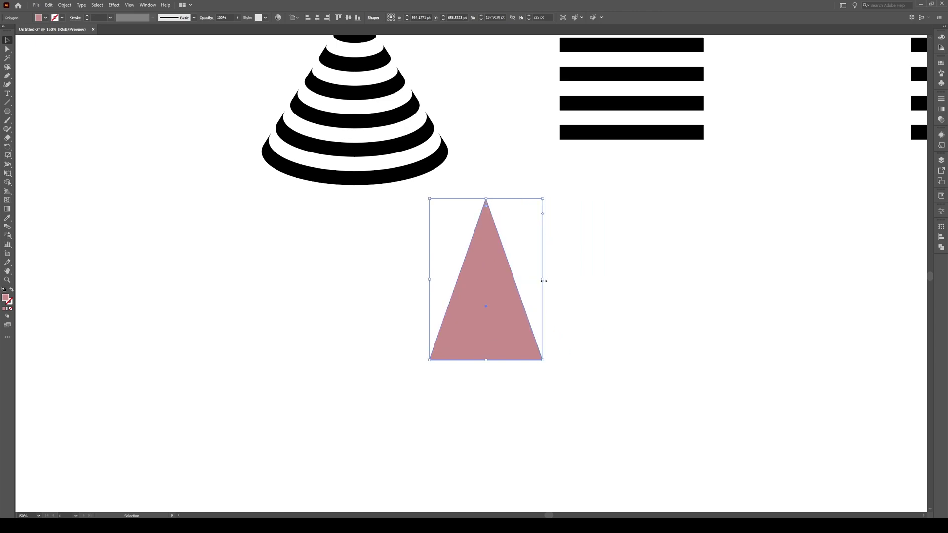
left_click(554, 271)
left_click_drag(486, 304, 612, 306)
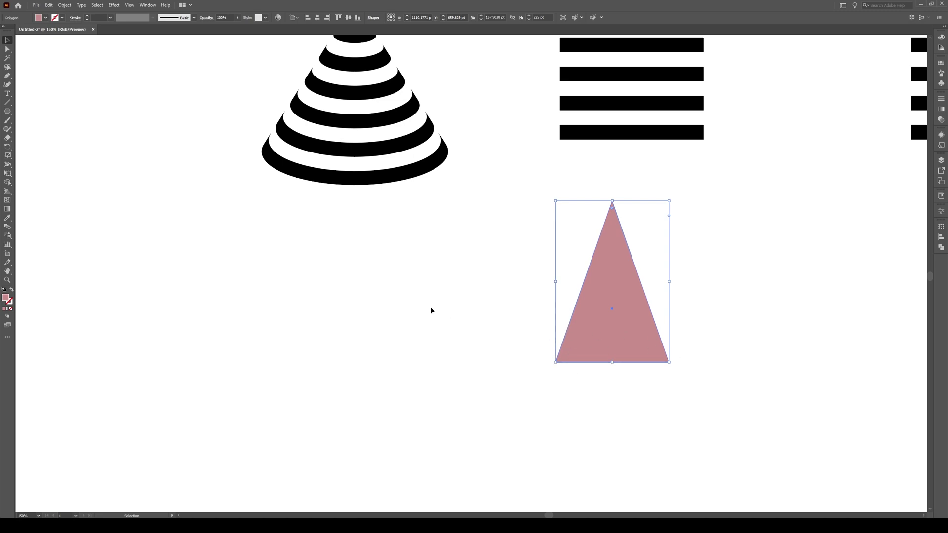
key("ctrl+0")
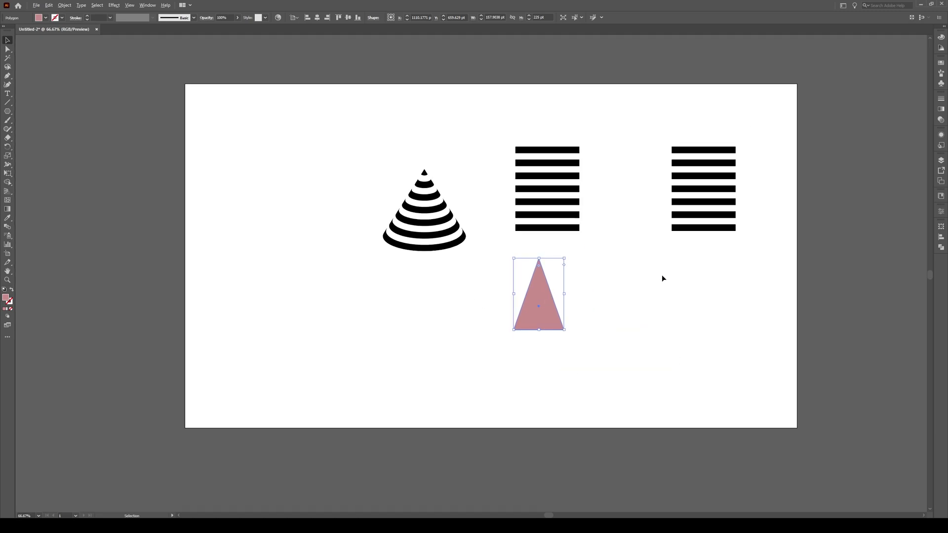
scroll(623, 255, "up", 1)
left_click_drag(521, 322, 578, 322)
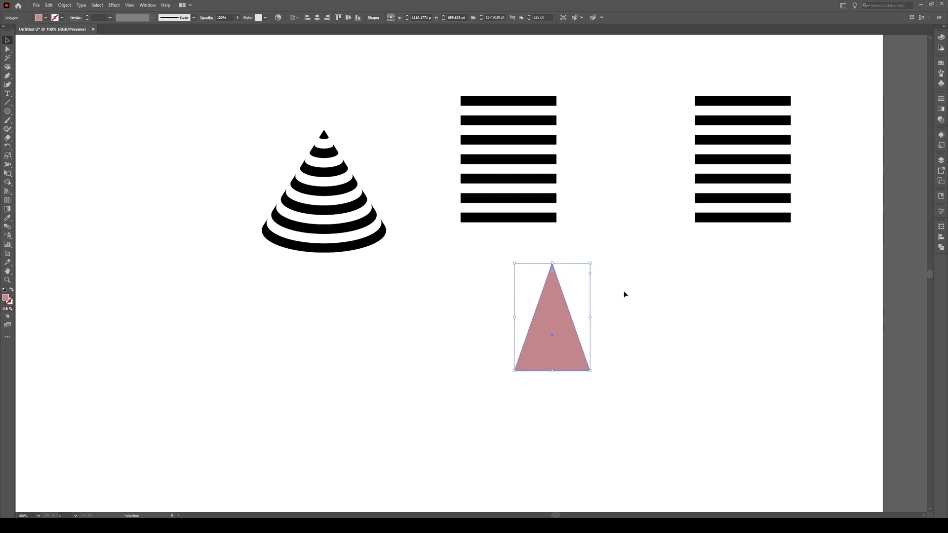
left_click_drag(608, 82, 465, 218)
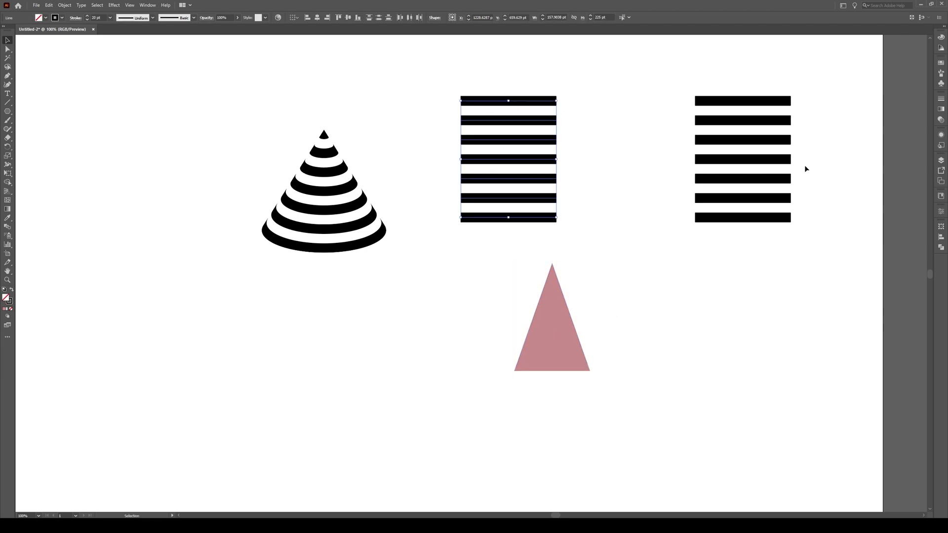
- Expand the left stripe stack's strokes into filled shapes via Object > Expand
left_click(65, 5)
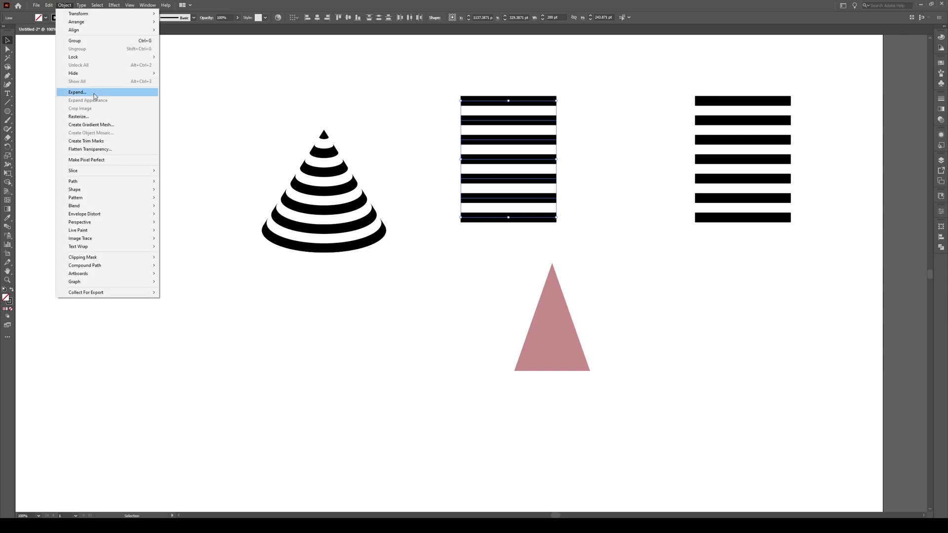
left_click(94, 93)
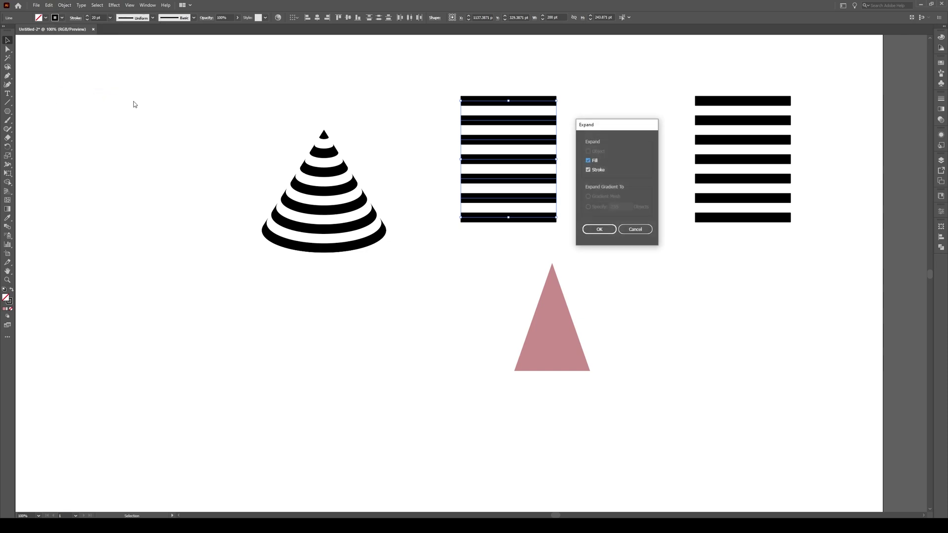
left_click(588, 161)
left_click(599, 229)
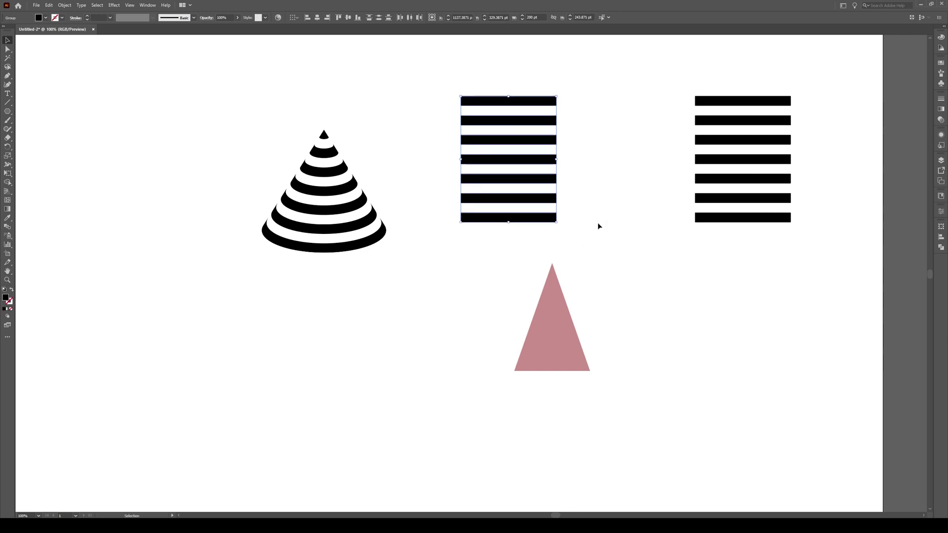
- Move and shorten the stripes to 200 × 225 pt, centred behind the triangle
mouse_move(500, 146)
left_mouse_down()
mouse_move(603, 217)
mouse_move(609, 277)
mouse_move(592, 290)
left_mouse_up()
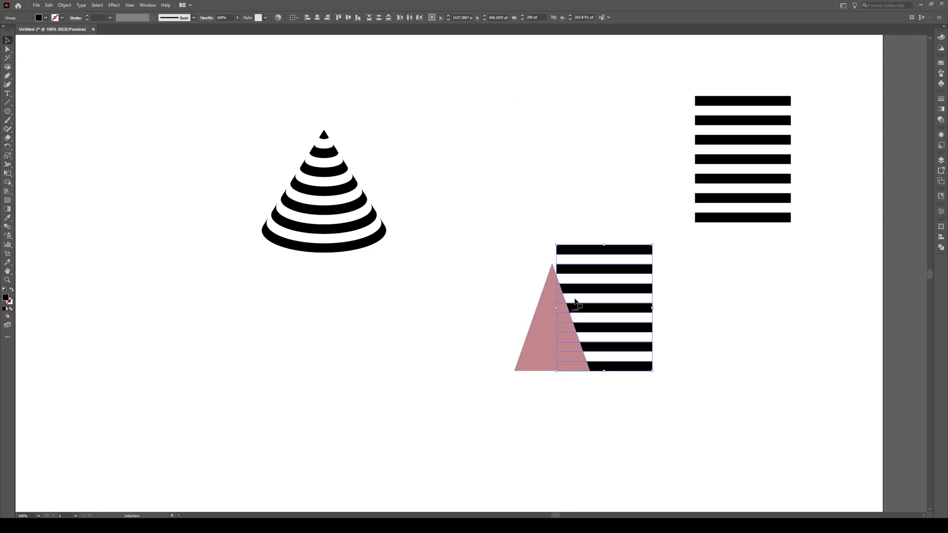
left_click_drag(604, 245, 603, 264)
scroll(572, 360, "up", 5)
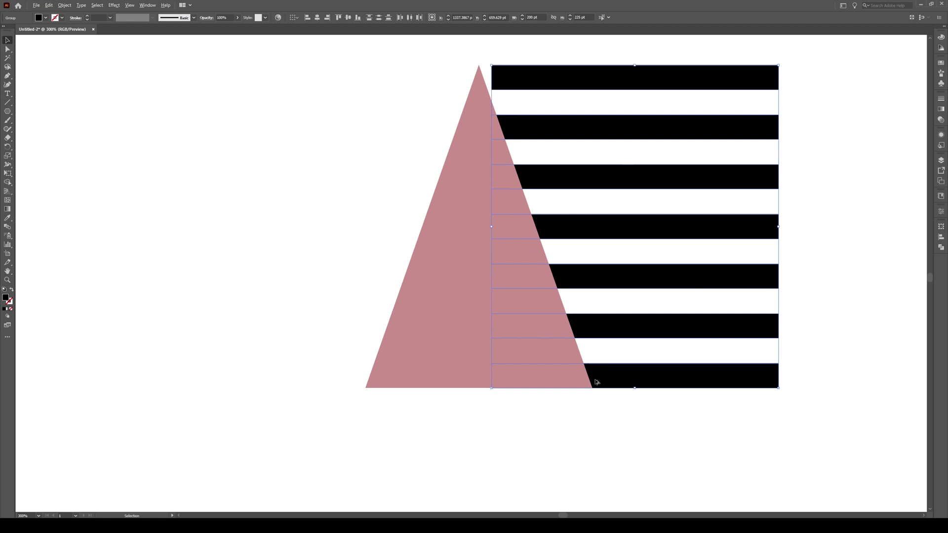
scroll(641, 385, "down", 3)
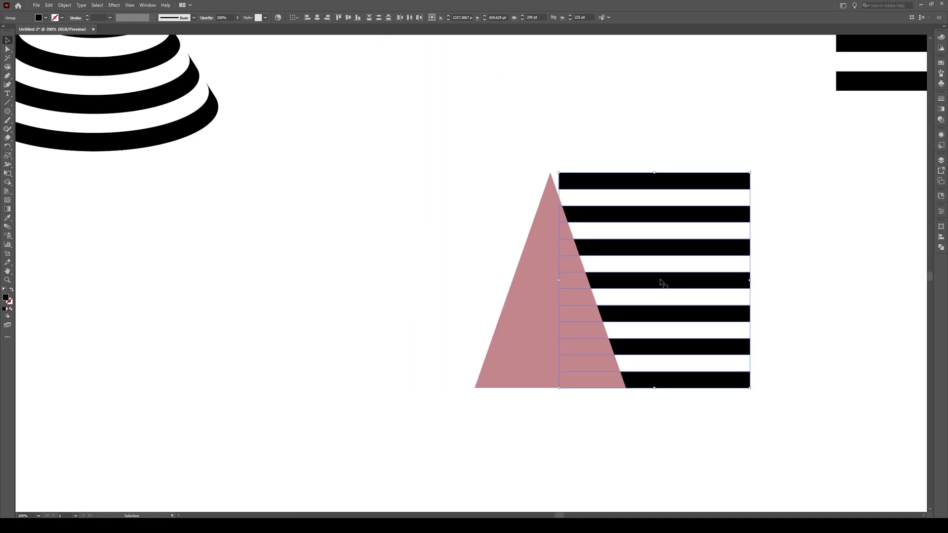
left_click_drag(661, 280, 561, 282)
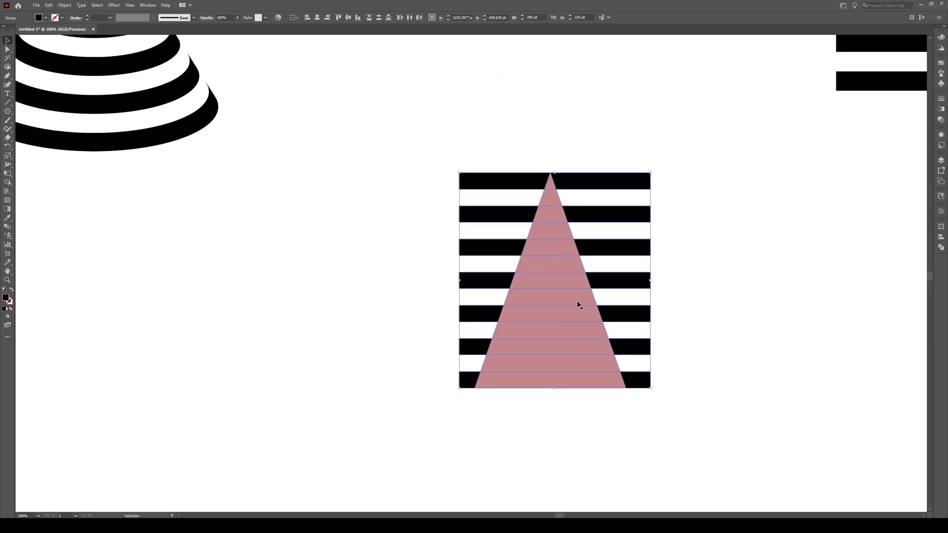
- Bring the stripe group forward in front of the pink triangle
right_click(599, 252)
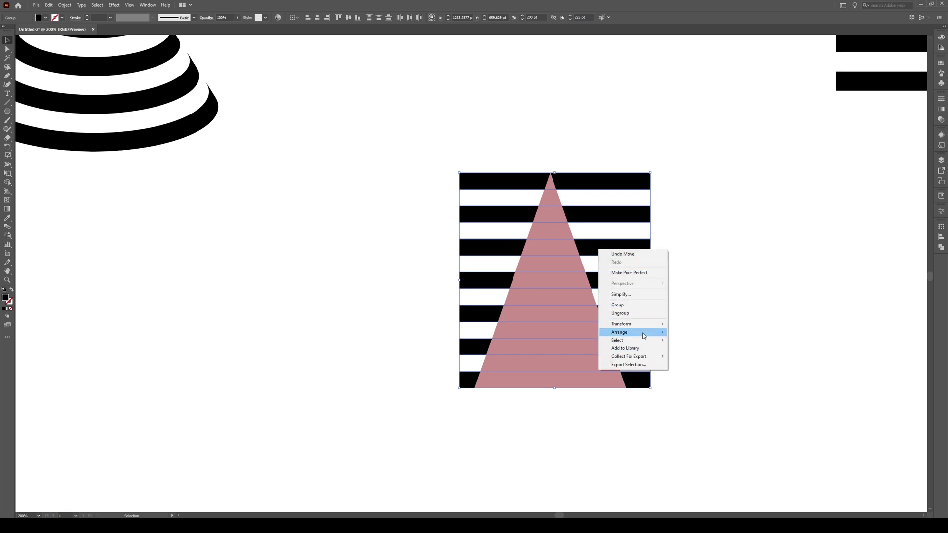
mouse_move(644, 335)
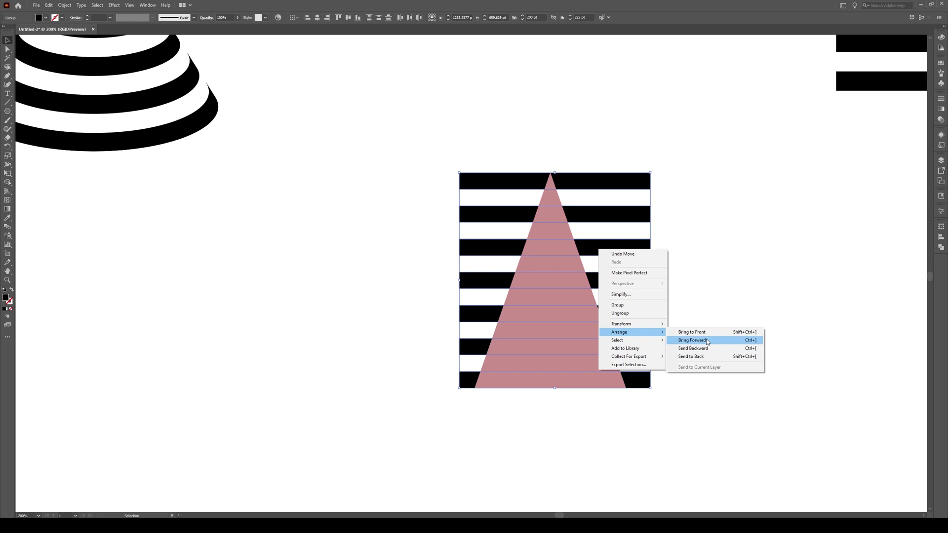
left_click(706, 342)
- Select both shapes and apply Pathfinder Divide
left_click_drag(719, 143, 354, 432)
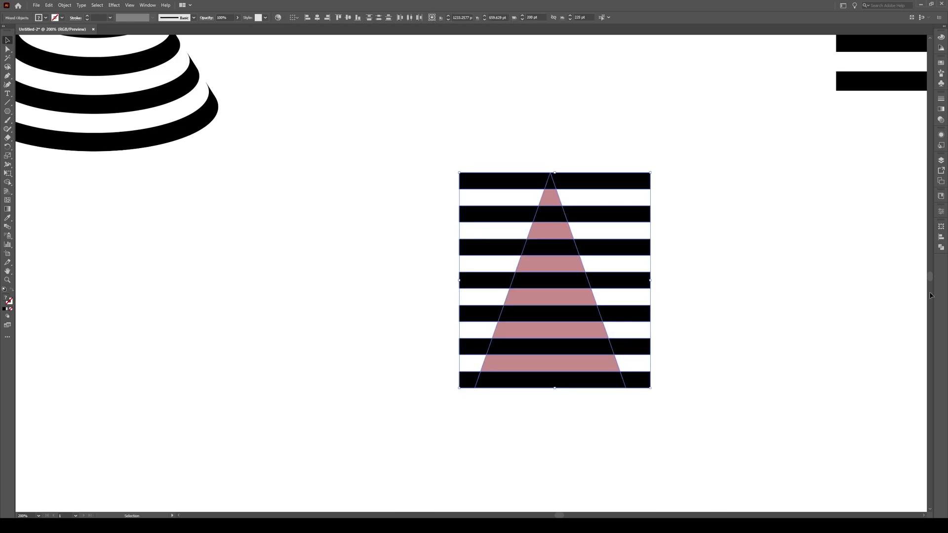
left_click(941, 247)
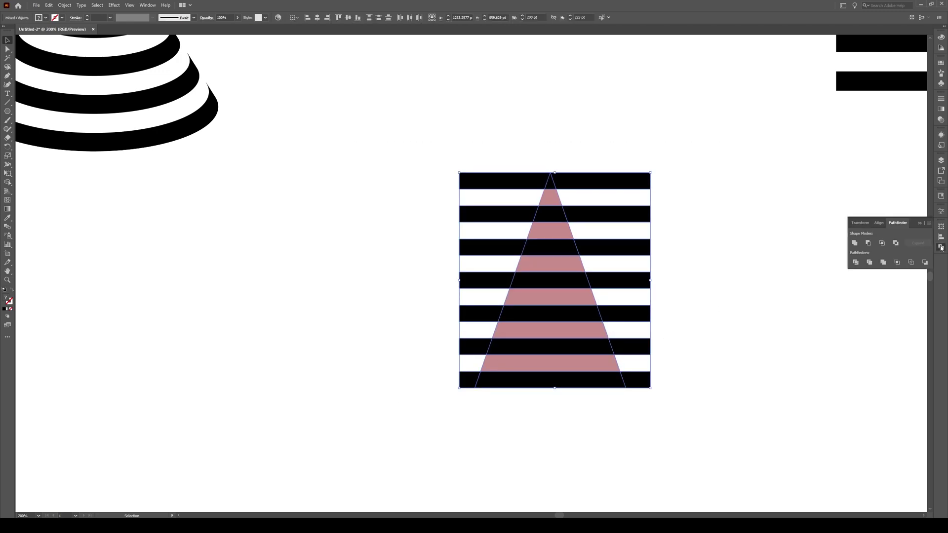
left_click(855, 262)
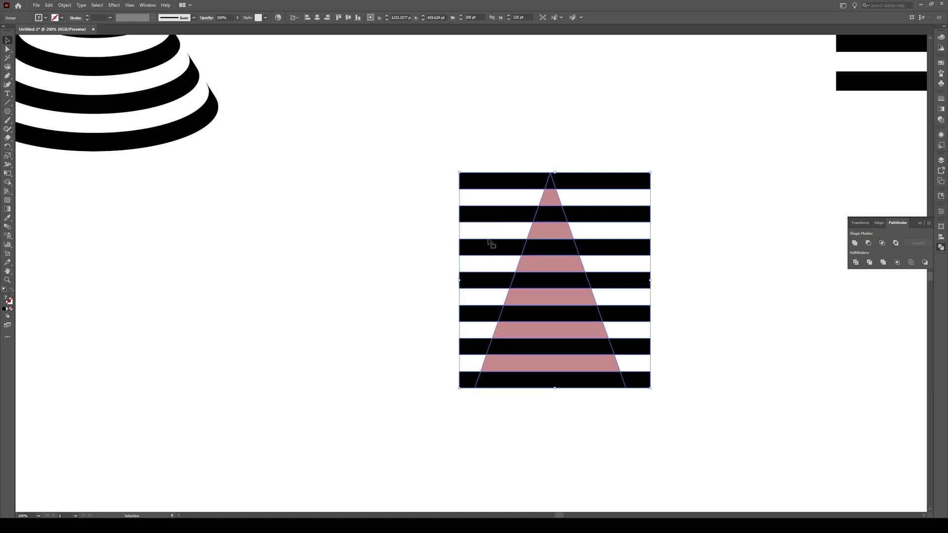
- Ungroup the divided pieces and delete the stripe parts outside both sides of the triangle
right_click(581, 250)
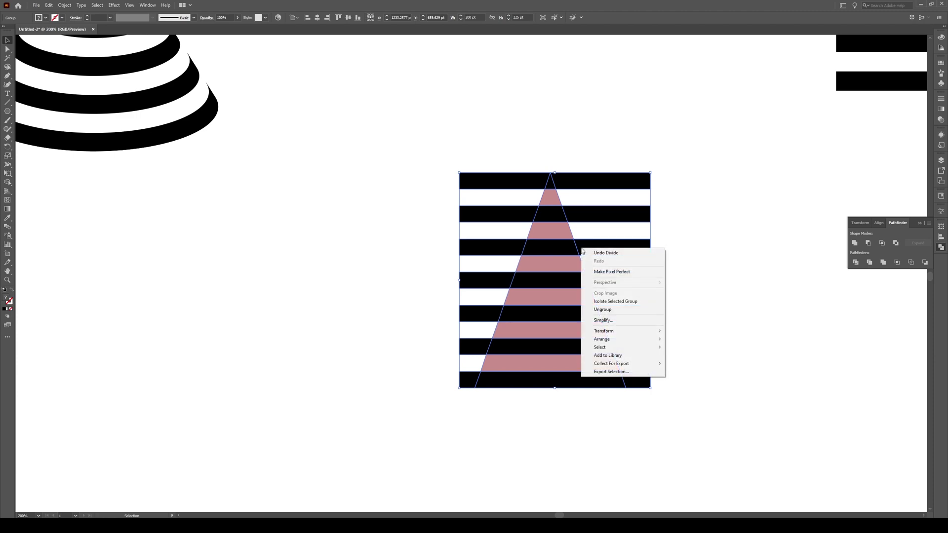
left_click(603, 310)
left_click_drag(731, 120, 634, 404)
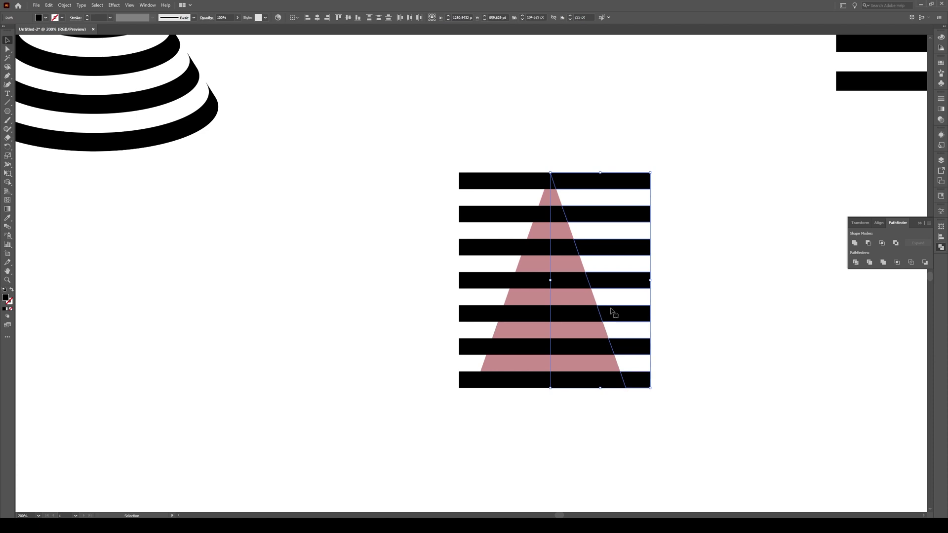
key("Delete")
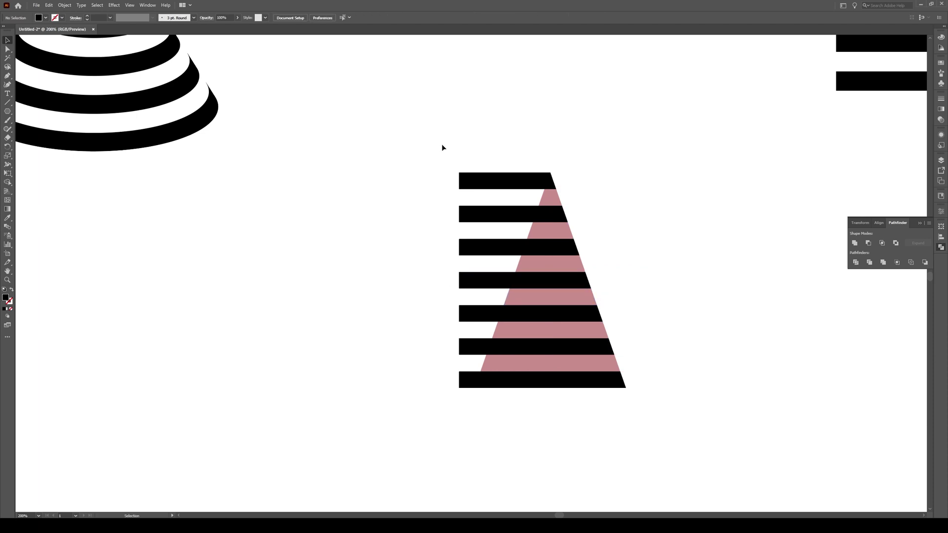
left_click_drag(444, 141, 464, 401)
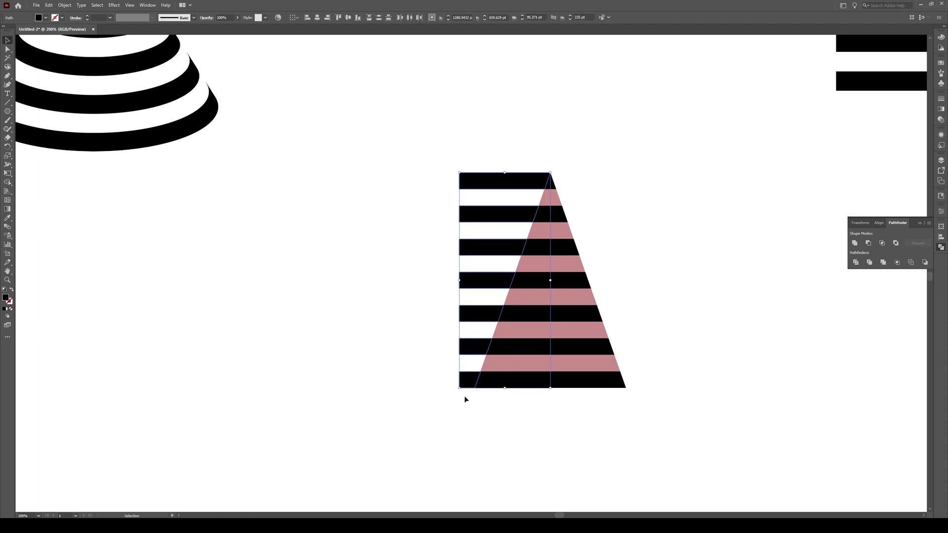
key("Delete")
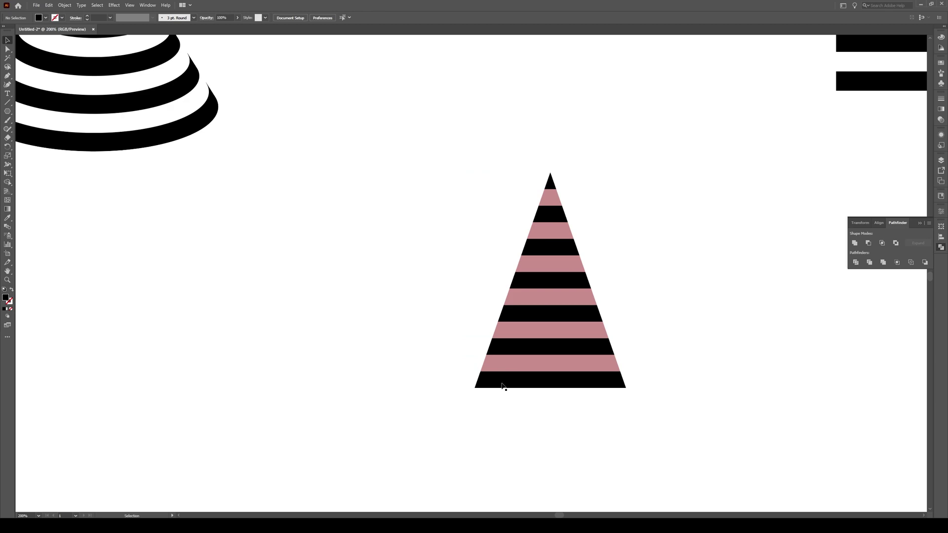
- Delete the five pink bands between the black stripes
left_click(553, 367)
key("Delete")
left_click(550, 331)
key("Delete")
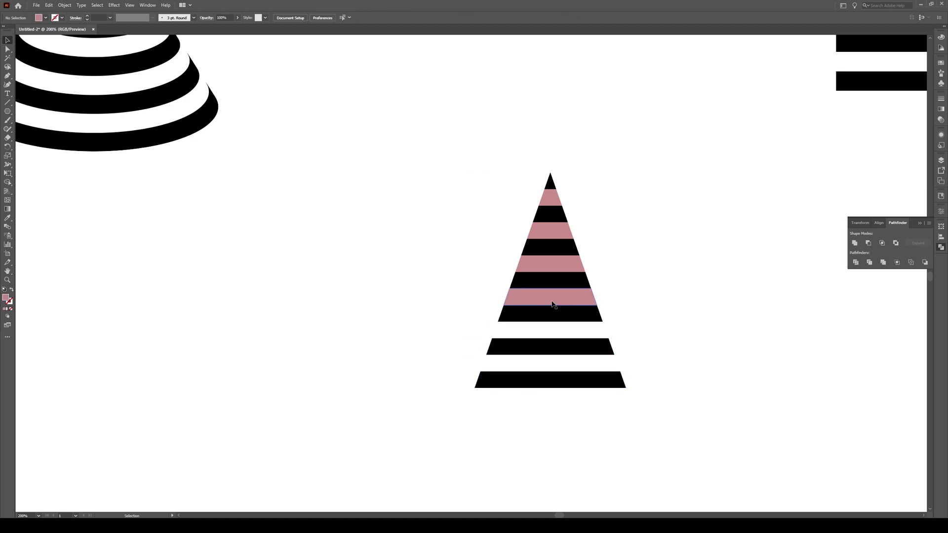
left_click(553, 298)
key("Delete")
left_click(557, 271)
key("Delete")
left_click(556, 205)
key("Delete")
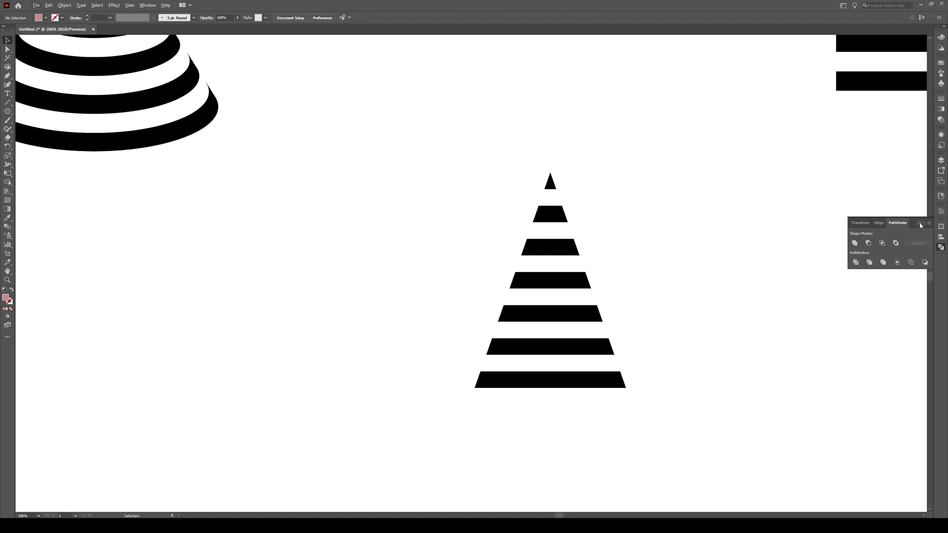
scroll(612, 259, "down", 1)
- Draw a vertical guide line straight down from the triangle's apex
scroll(638, 229, "up", 1)
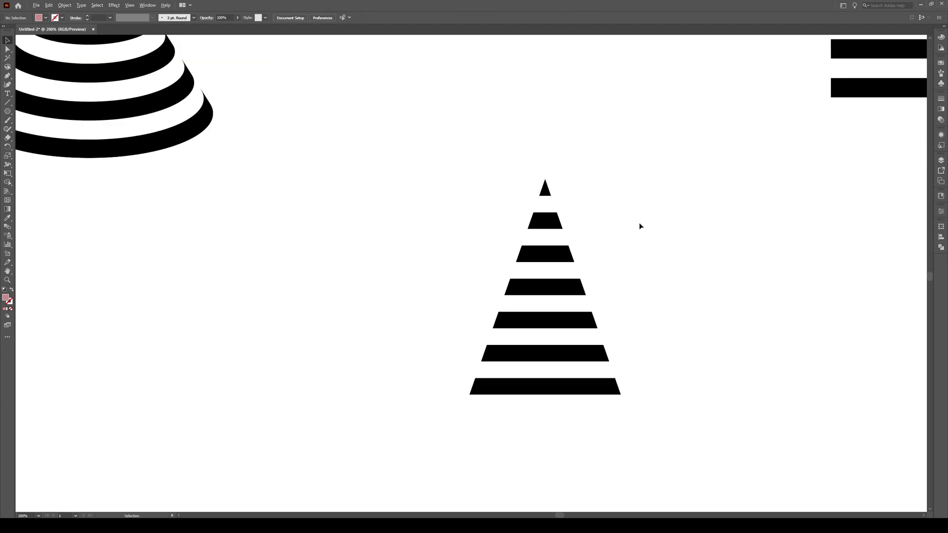
left_click(7, 102)
left_click_drag(545, 156, 545, 453)
key("v")
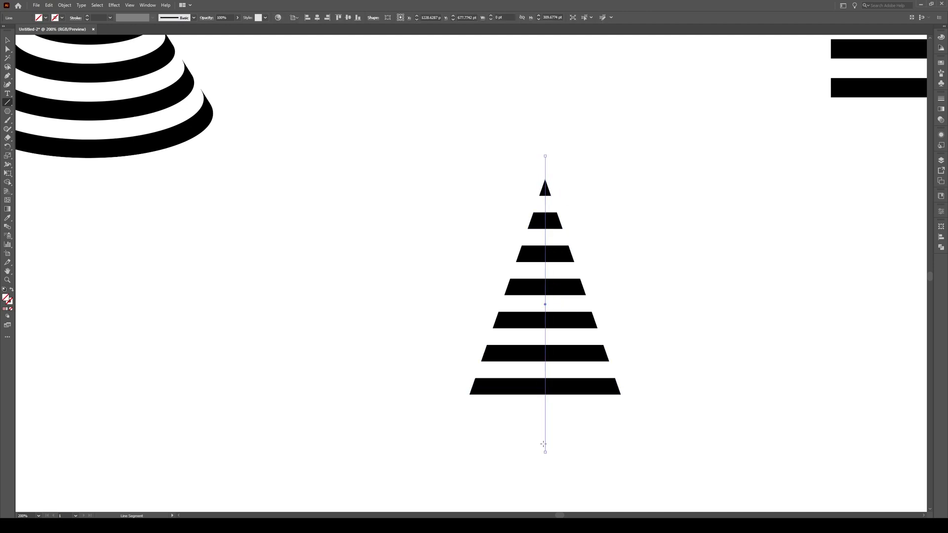
left_click(597, 437)
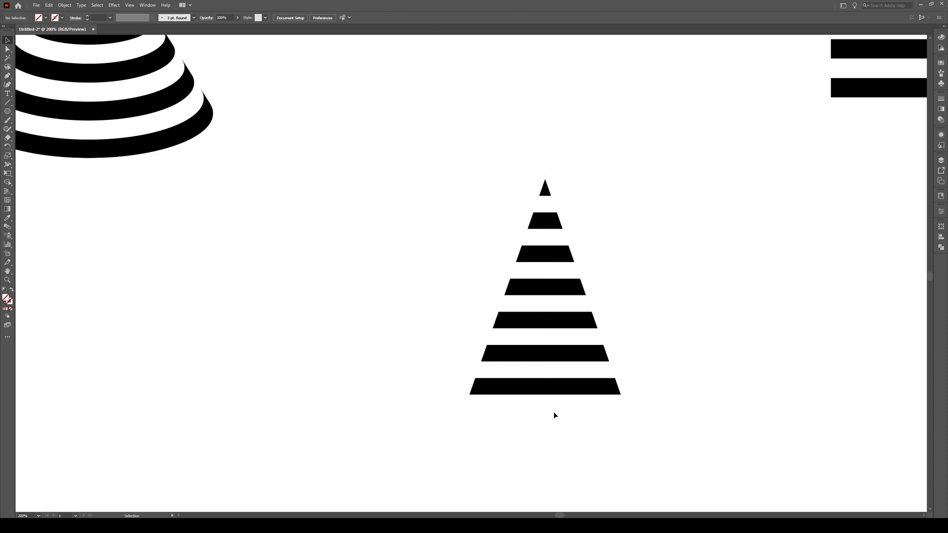
- Rotate the stripes about the apex, then add a rotated copy on the left side
left_click_drag(618, 221, 549, 418)
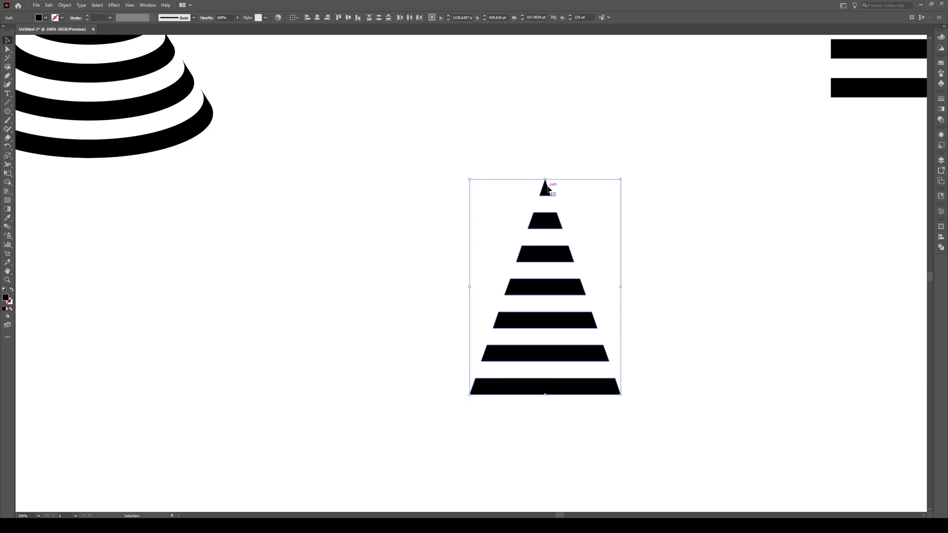
key("r")
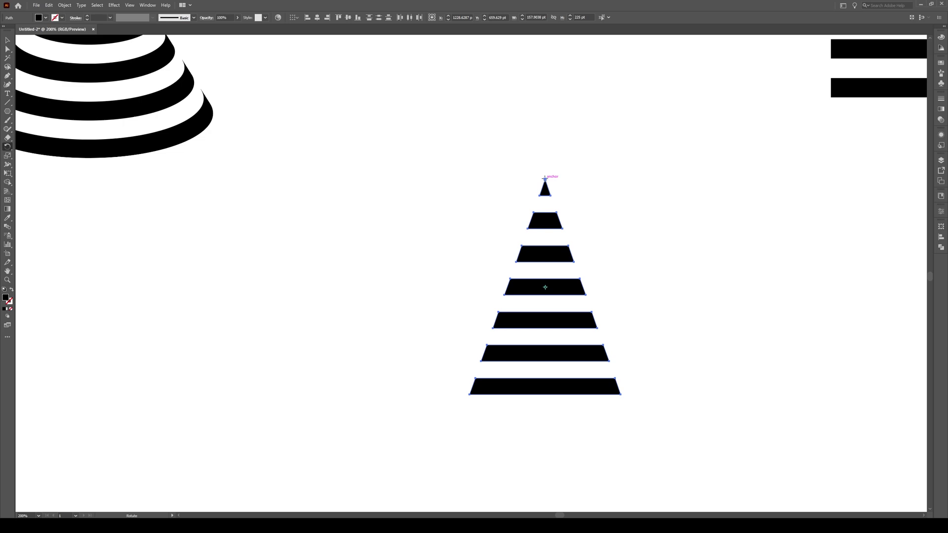
left_click(545, 179)
left_click_drag(470, 396, 544, 406)
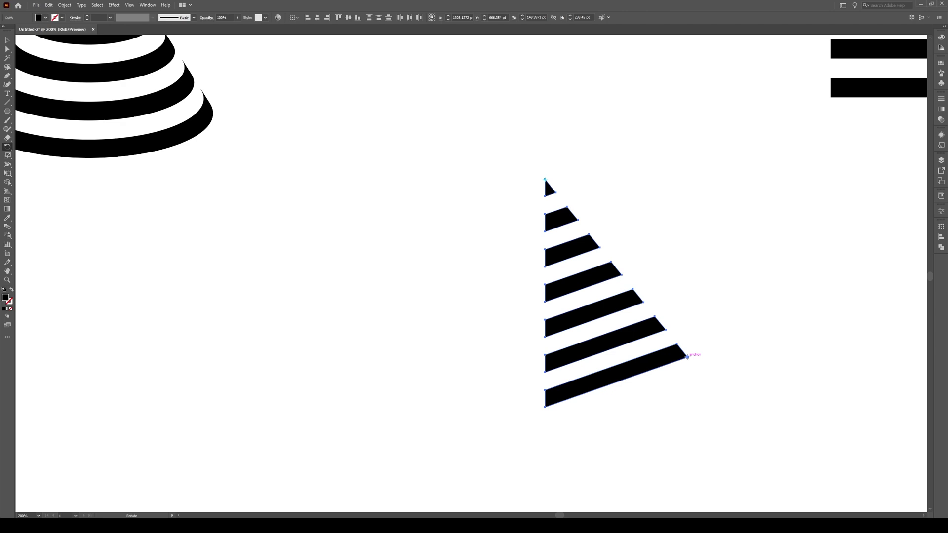
left_click_drag(687, 356, 546, 393)
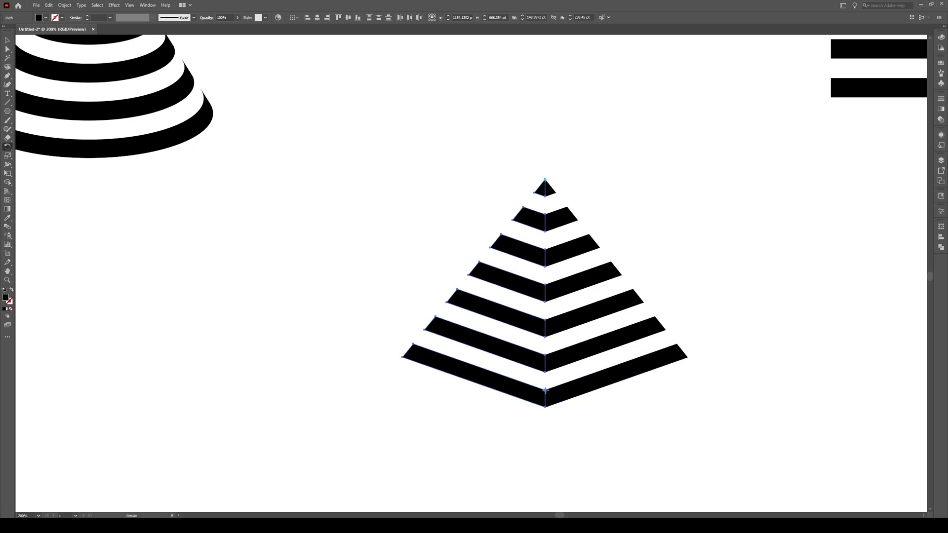
- Zoom out and move the whole chevron pyramid up beside the striped cone
key("v")
left_click(586, 421)
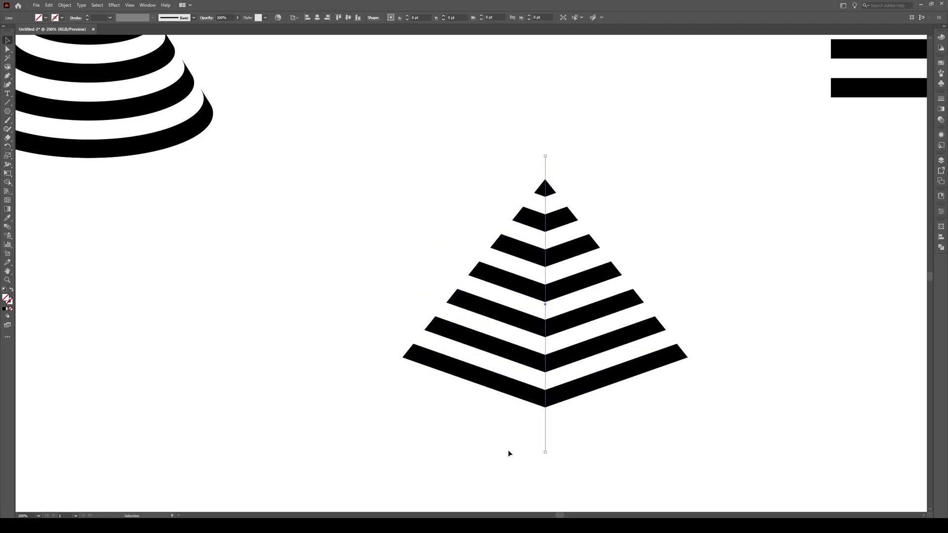
key("ctrl+minus")
key("ctrl+minus")
key("ctrl+minus")
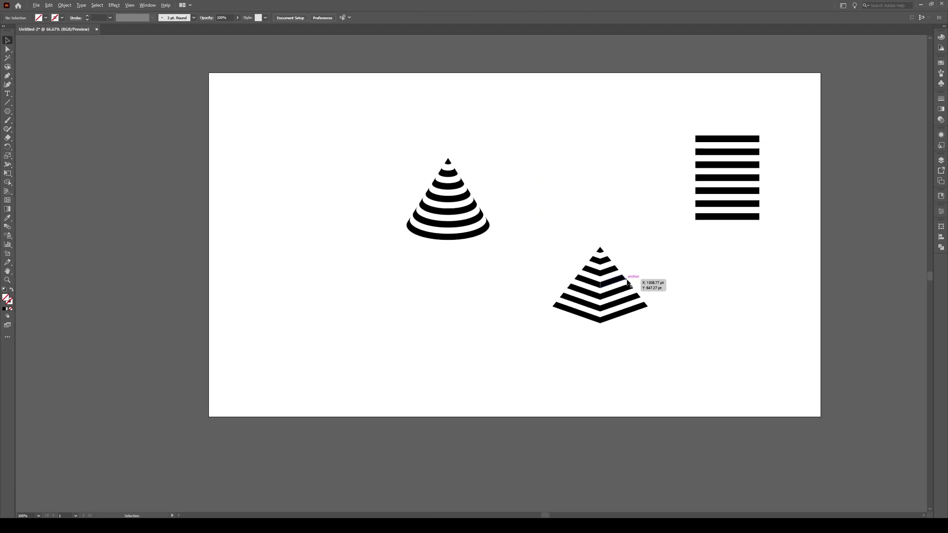
scroll(646, 253, "up", 1, "alt")
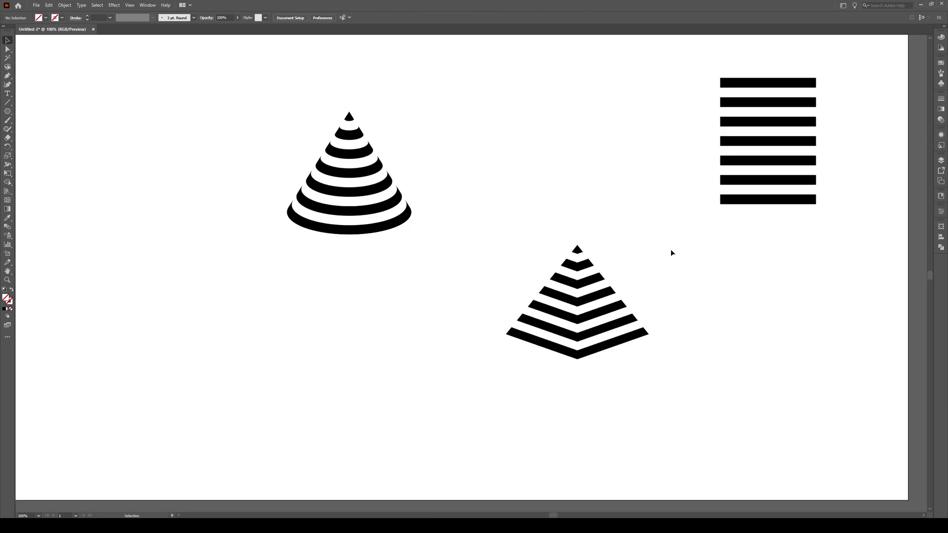
left_click_drag(697, 231, 488, 382)
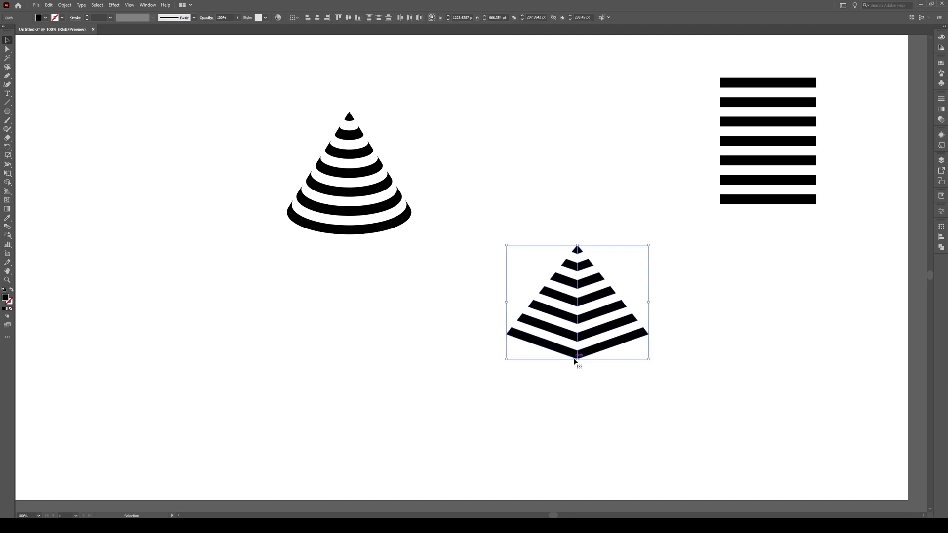
left_click_drag(582, 355, 509, 229)
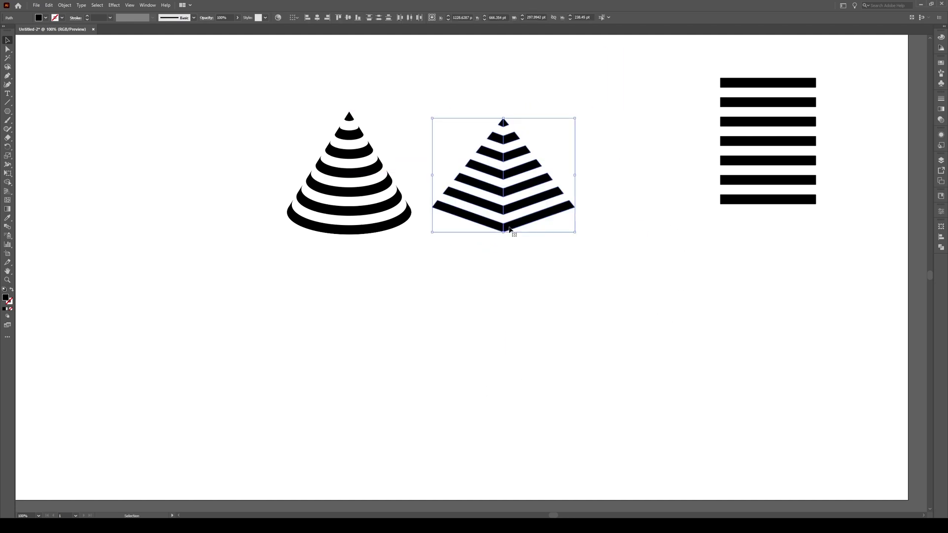
- Resize the pyramid taller and wider with its handles to match the cone
left_click_drag(503, 118, 503, 111)
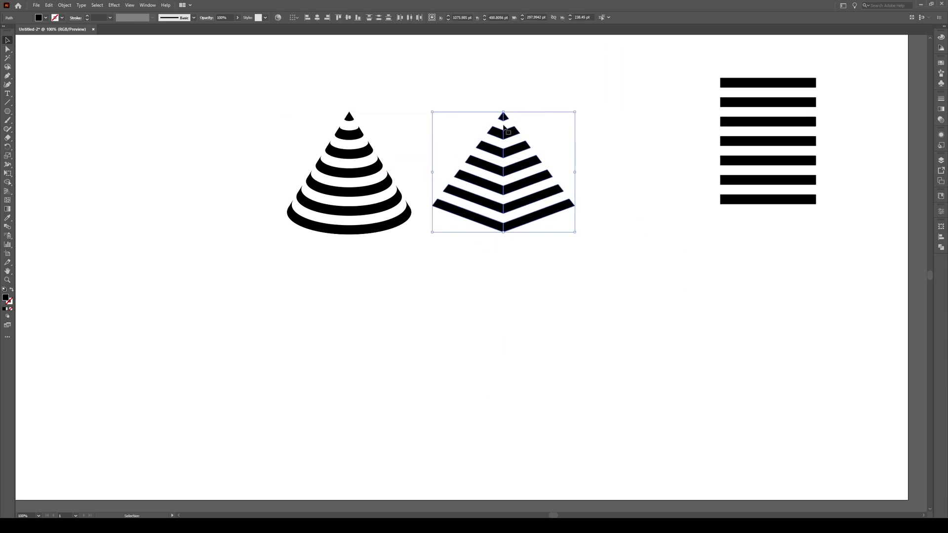
left_click_drag(575, 172, 595, 173)
left_click_drag(593, 239, 578, 240)
left_click(590, 274)
scroll(647, 257, "down", 2)
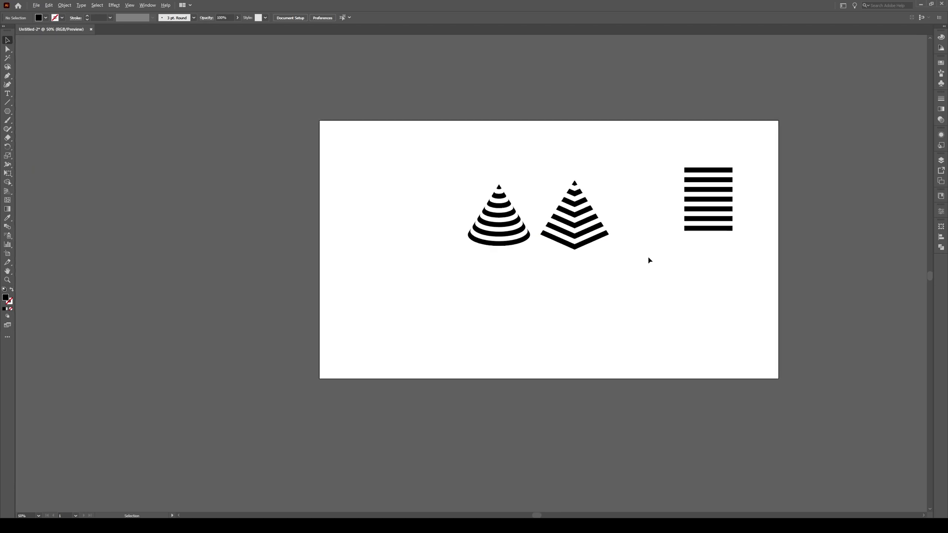